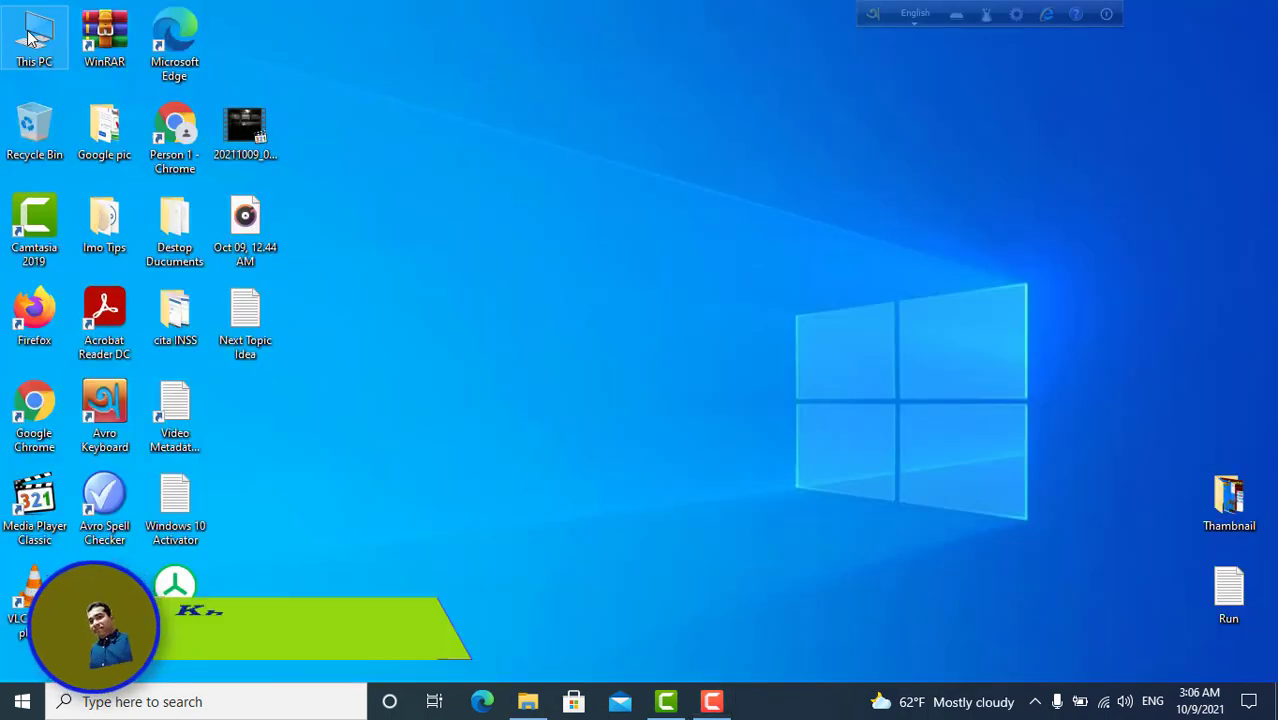
Step: Open This PC to check the drives and their free space
{"action": "right_click", "coordinate": [30, 38]}
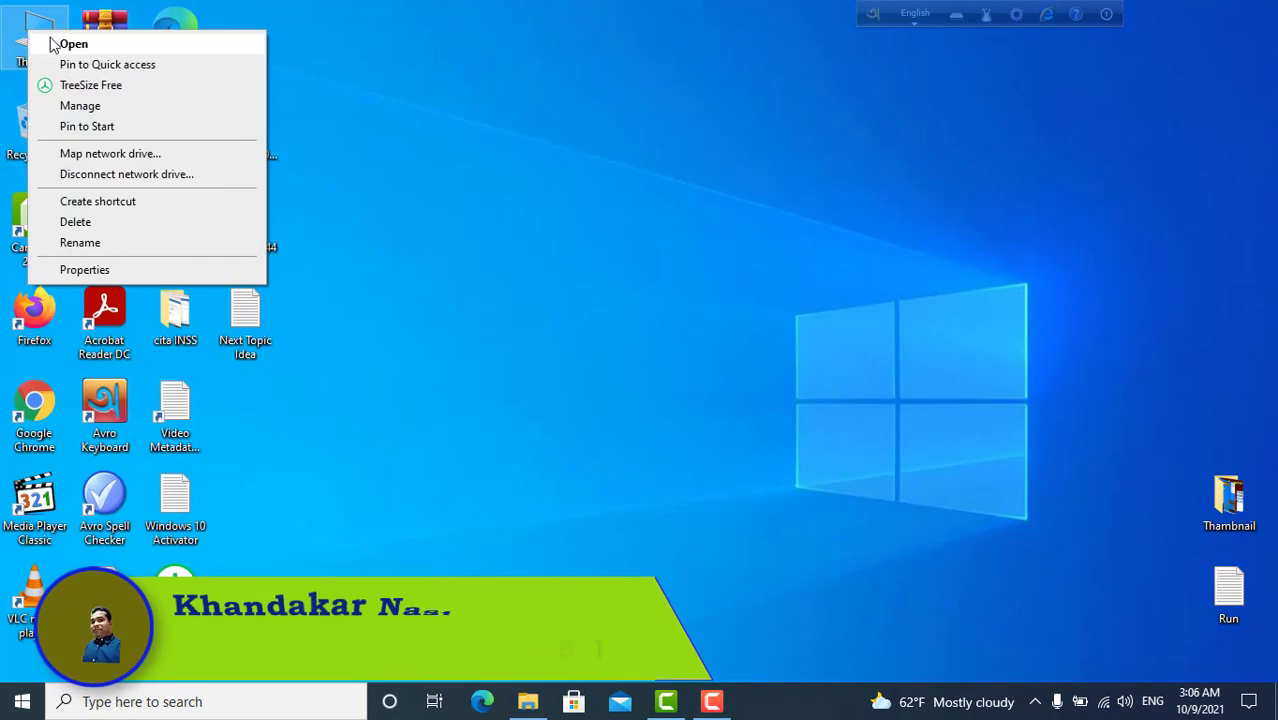
{"action": "left_click", "coordinate": [60, 46]}
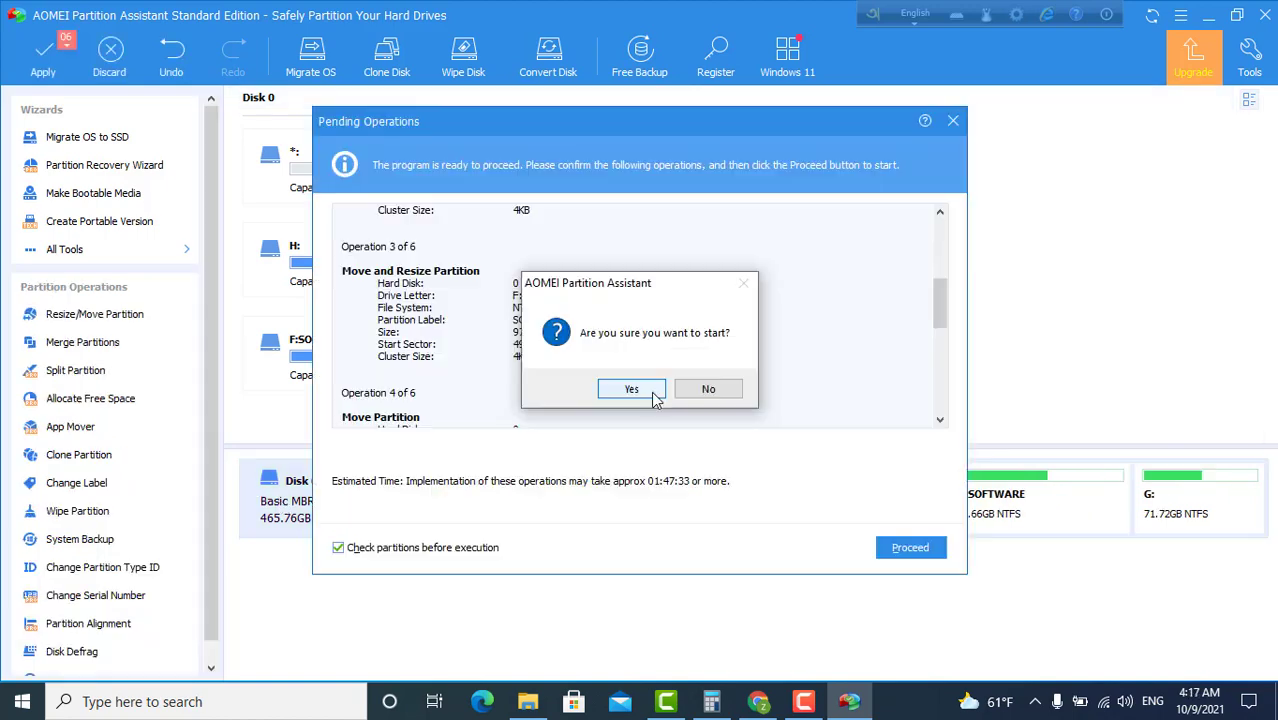
Step: In AOMEI Partition Assistant, confirm starting the pending operations and accept merging the 62.00GB unallocated space into partition C:
{"action": "left_click", "coordinate": [631, 389]}
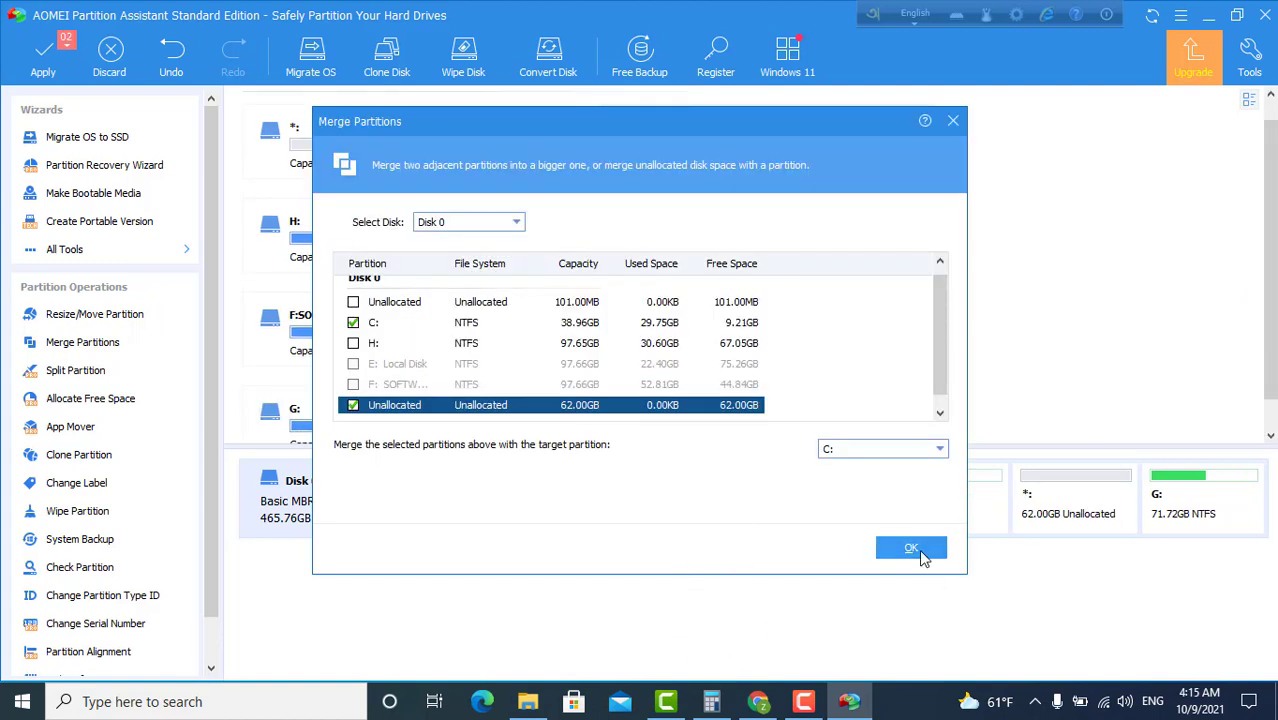
{"action": "left_click", "coordinate": [910, 549]}
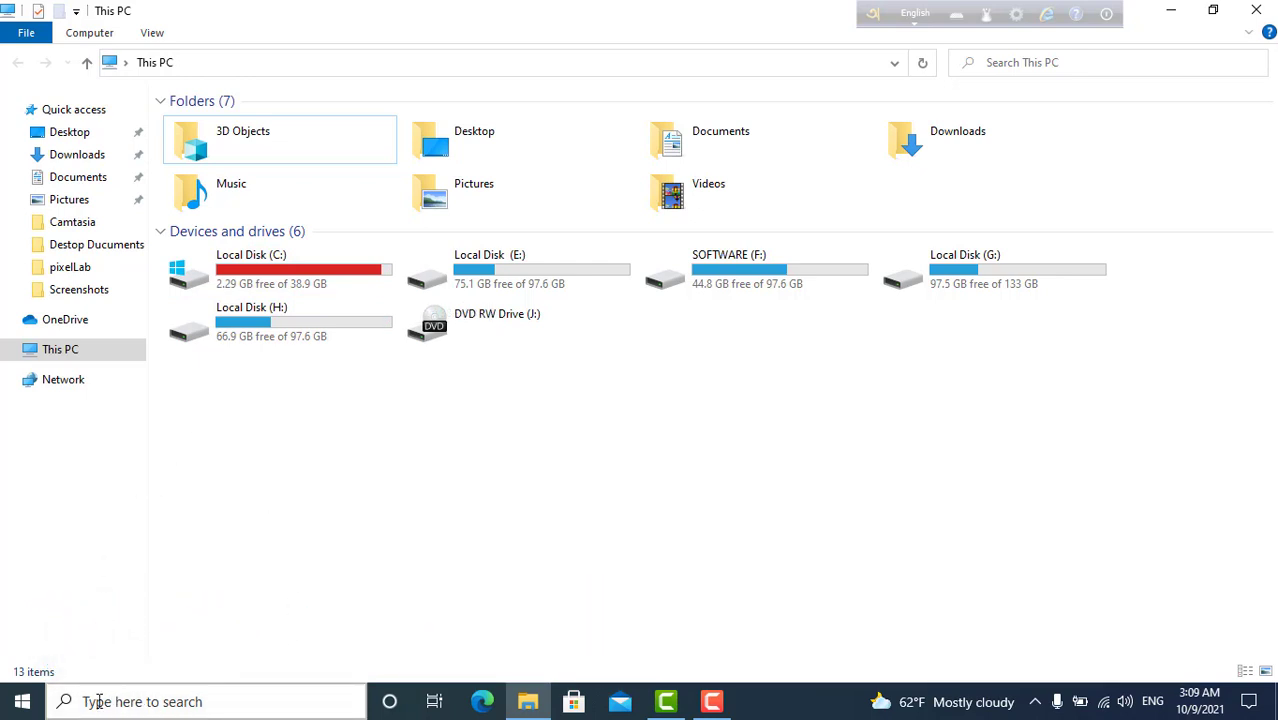
Step: Search Windows for "disk", view the partition layout in Disk Management maximized, and close it along with This PC
{"action": "left_click", "coordinate": [170, 706]}
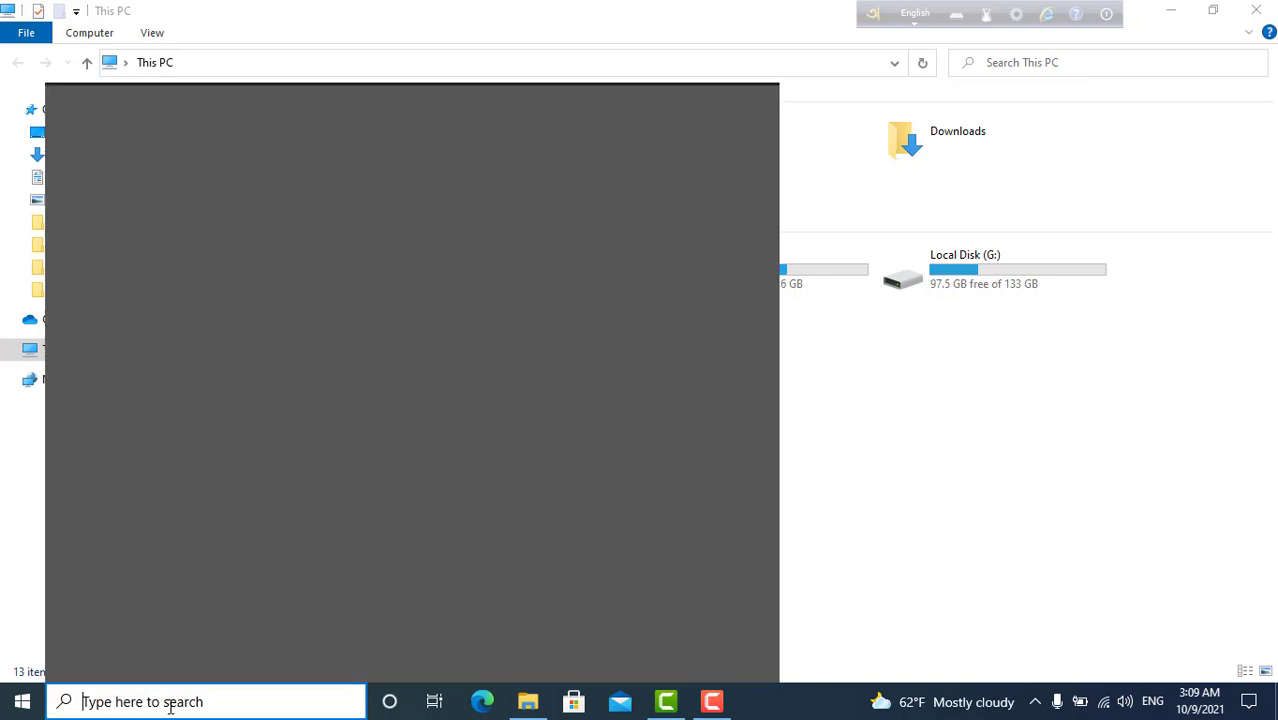
{"action": "type", "text": "disk"}
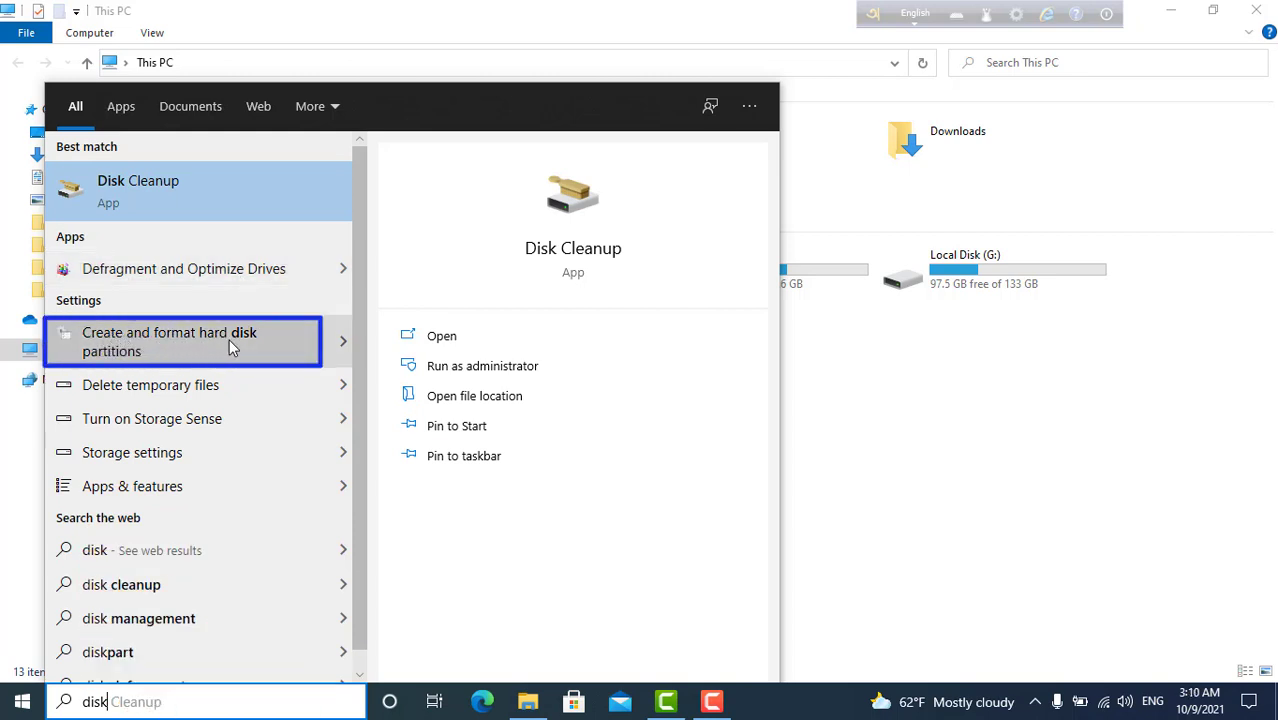
{"action": "left_click", "coordinate": [199, 341]}
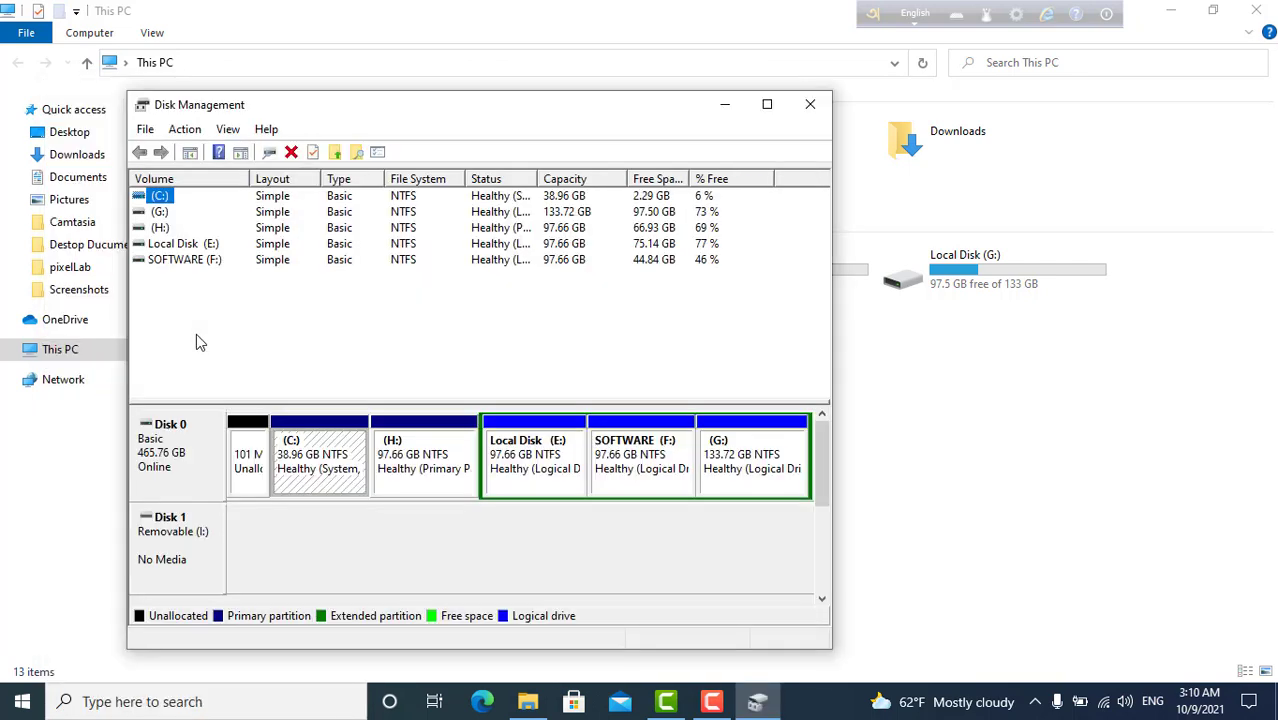
{"action": "left_click", "coordinate": [767, 104]}
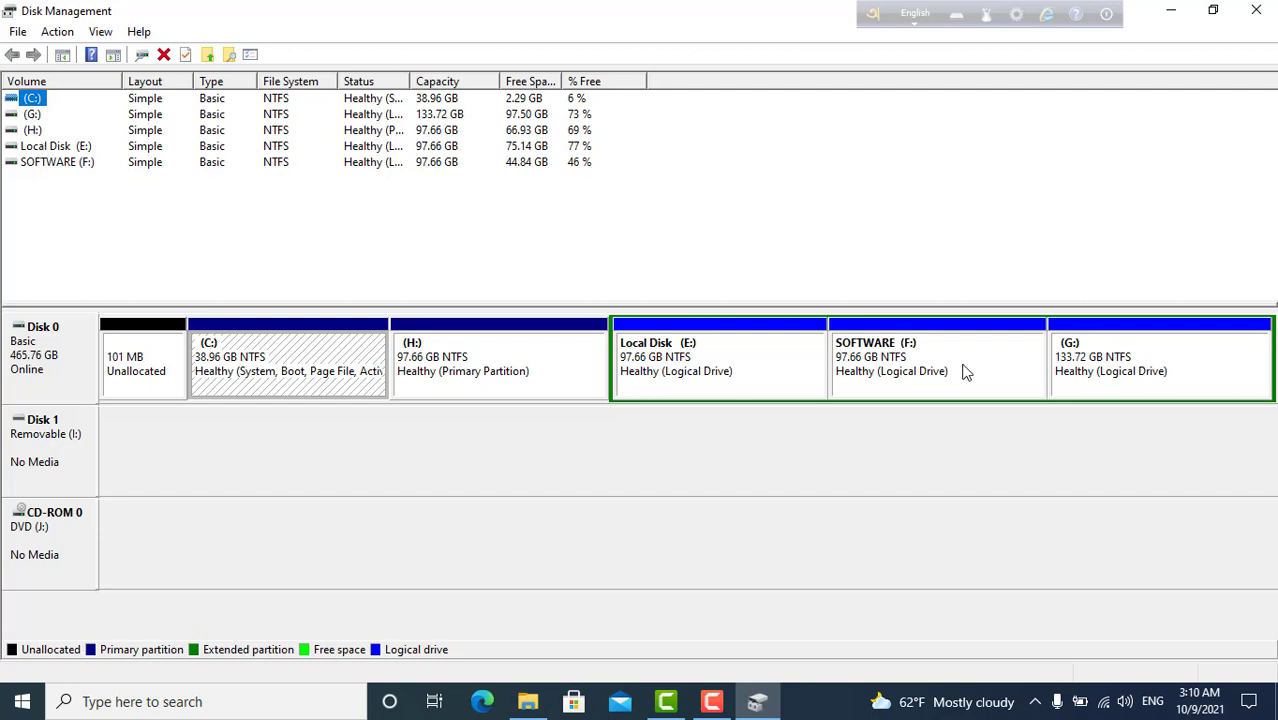
{"action": "left_click", "coordinate": [1253, 12]}
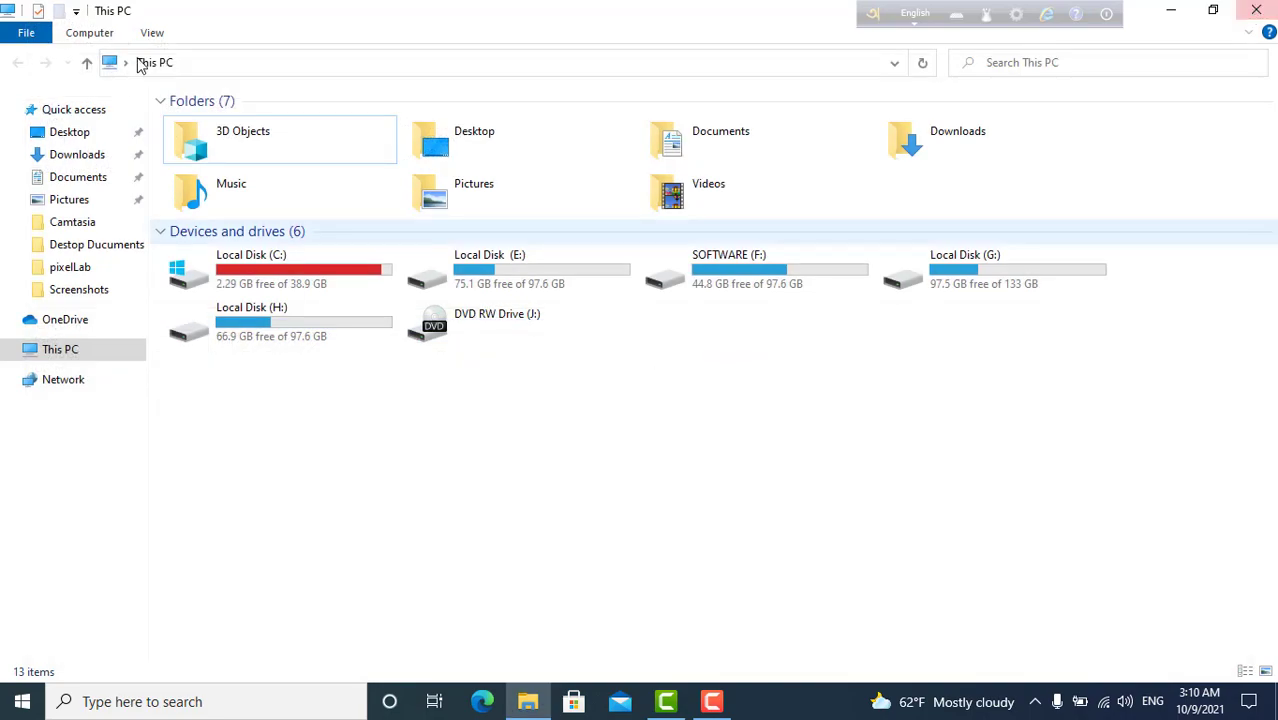
{"action": "left_click", "coordinate": [1256, 10]}
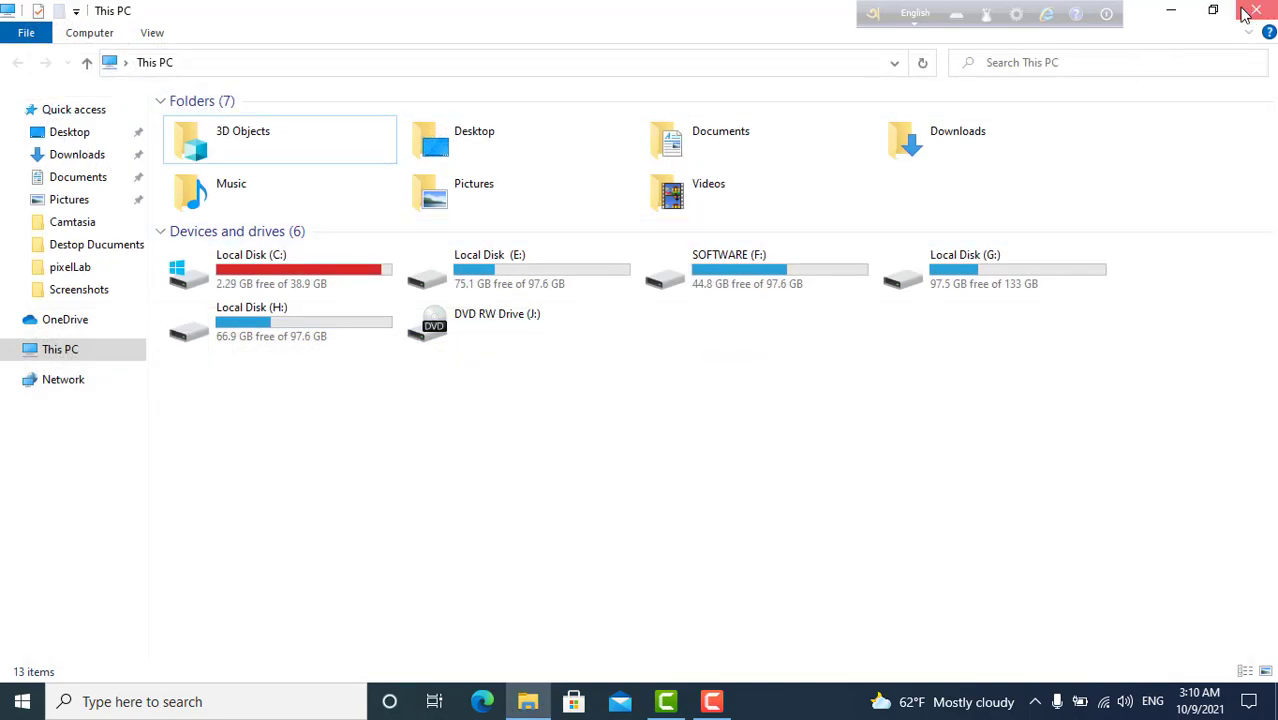
Step: Open Computer Management for This PC and show Disk Management in a maximized window
{"action": "left_click", "coordinate": [19, 38]}
{"action": "right_click", "coordinate": [35, 38]}
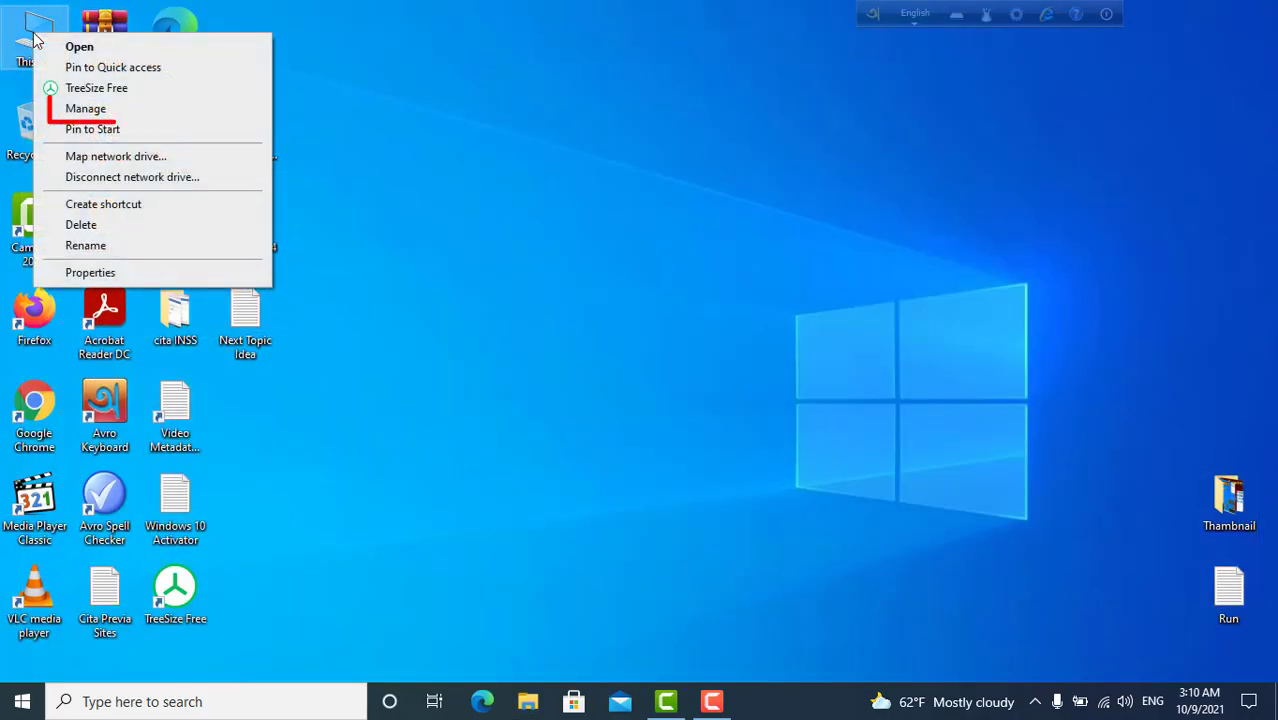
{"action": "left_click", "coordinate": [84, 109]}
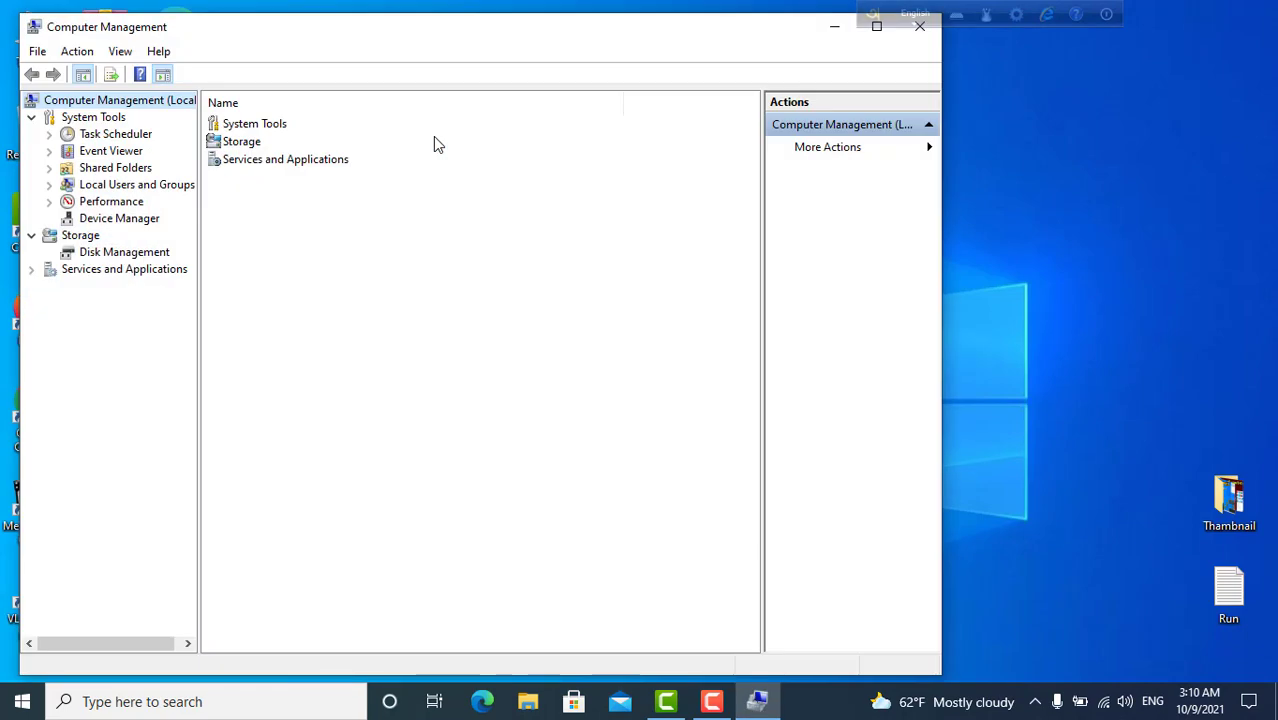
{"action": "left_click", "coordinate": [118, 252]}
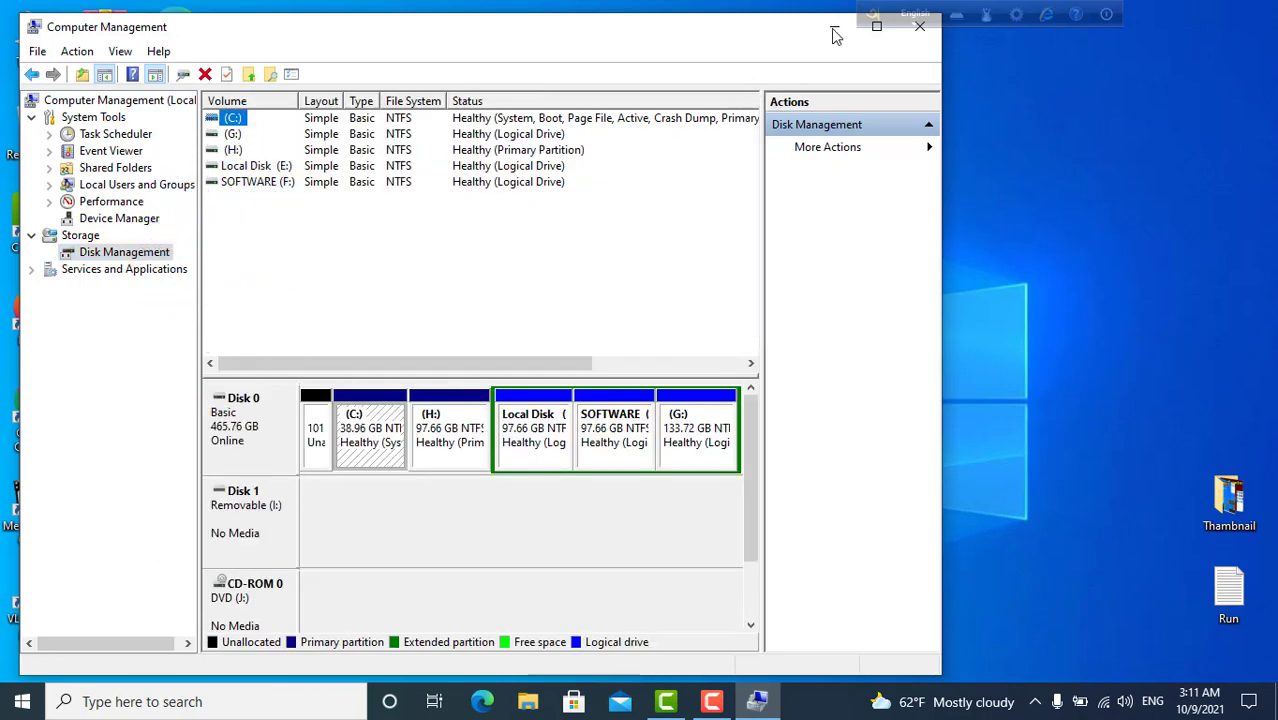
{"action": "left_click", "coordinate": [876, 30]}
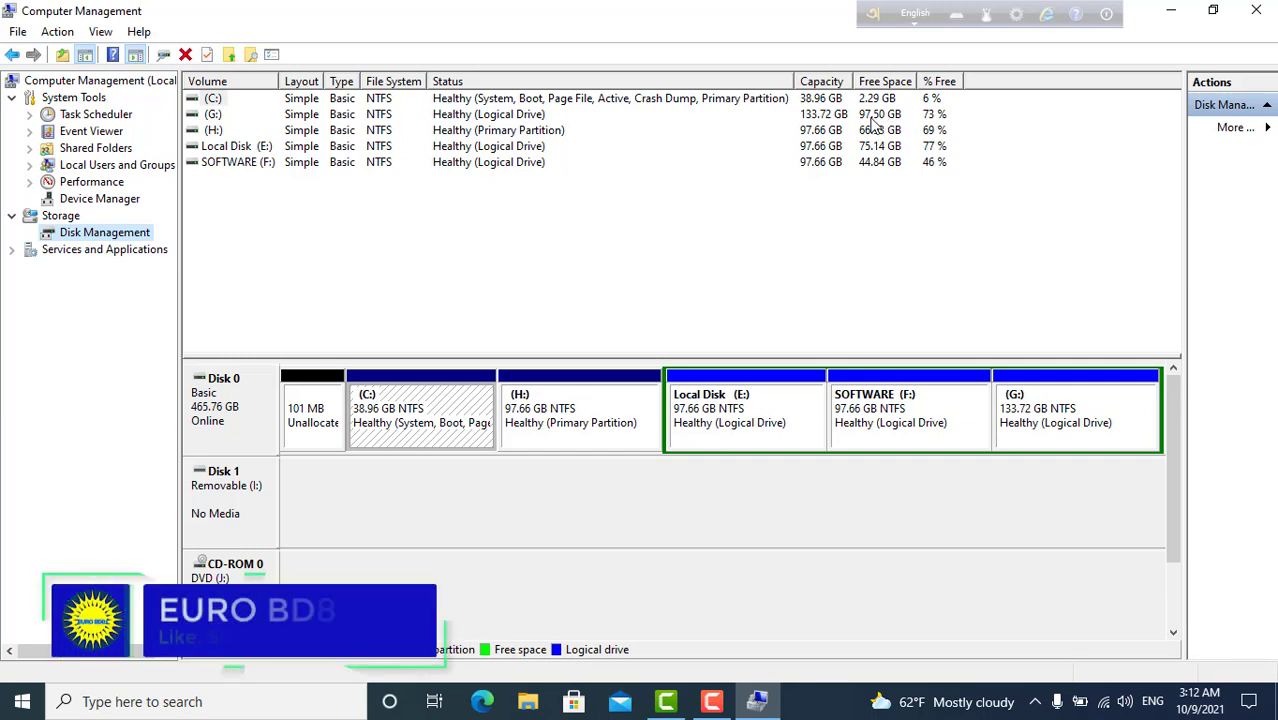
Step: Start shrinking volume G: and calculate 1024 × 62 in Calculator to get the shrink amount in MB
{"action": "right_click", "coordinate": [1049, 424]}
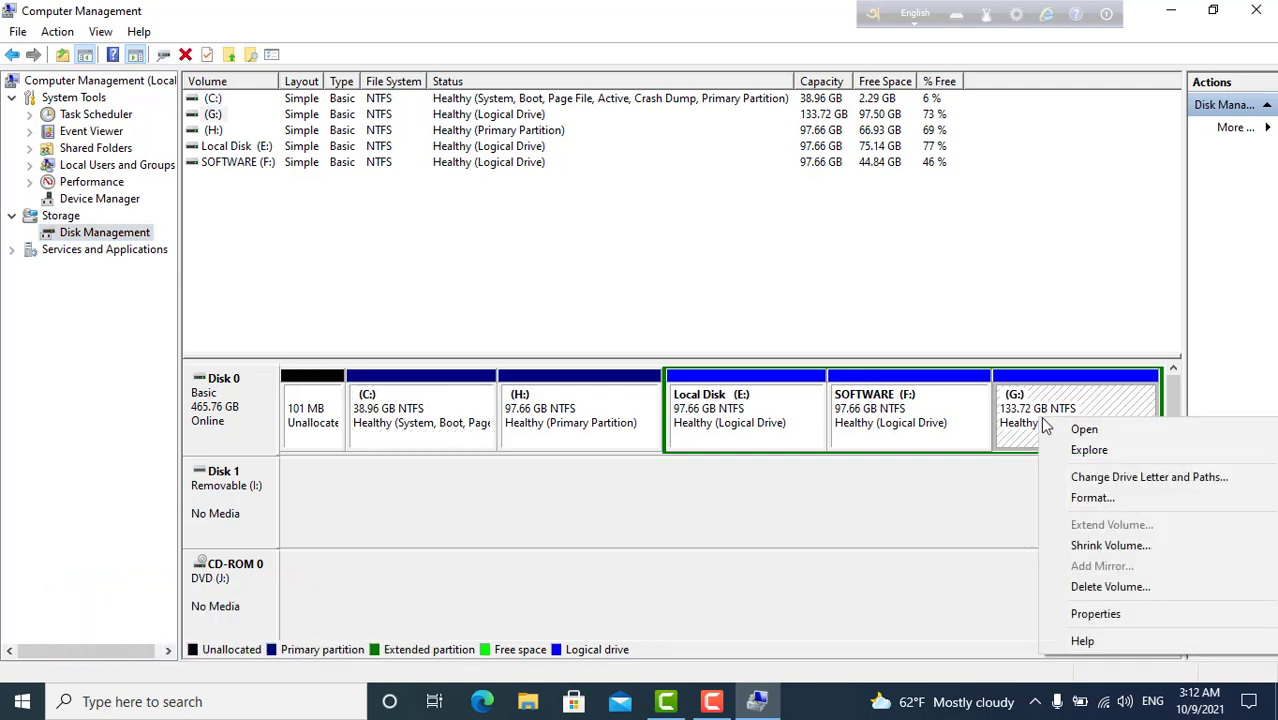
{"action": "left_click", "coordinate": [1096, 548]}
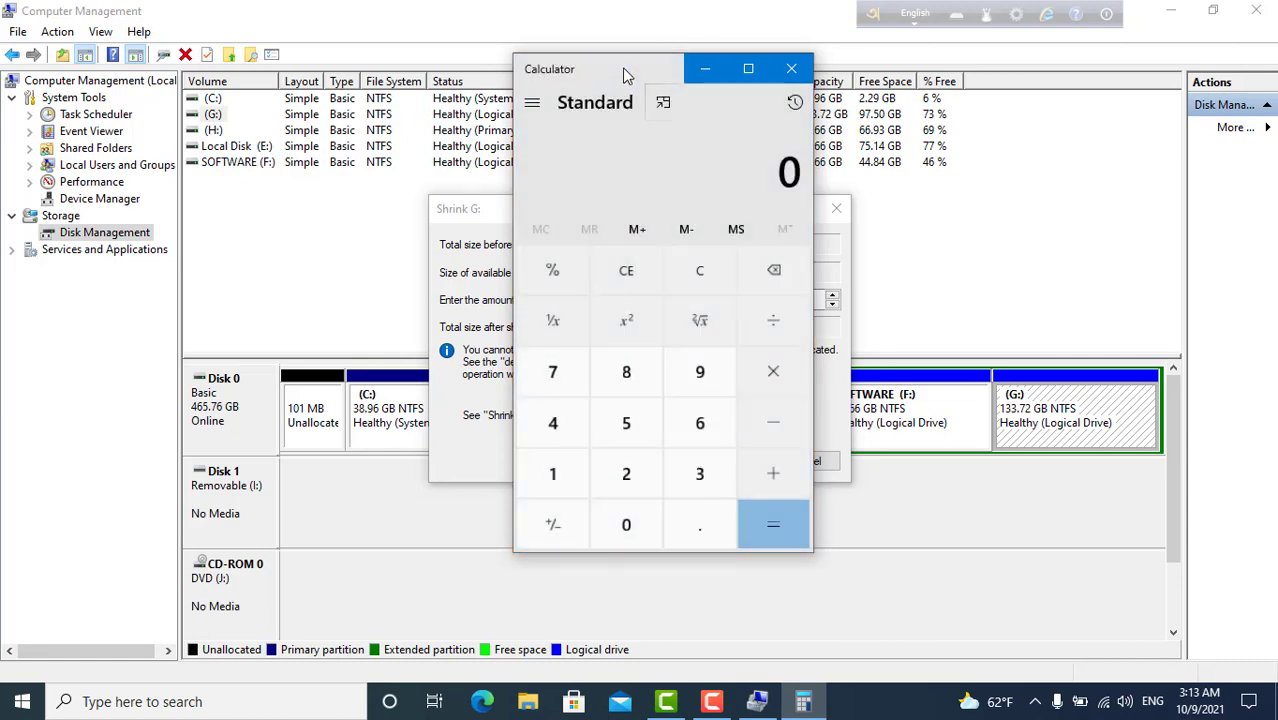
{"action": "left_click_drag", "start_coordinate": [493, 74], "coordinate": [114, 100]}
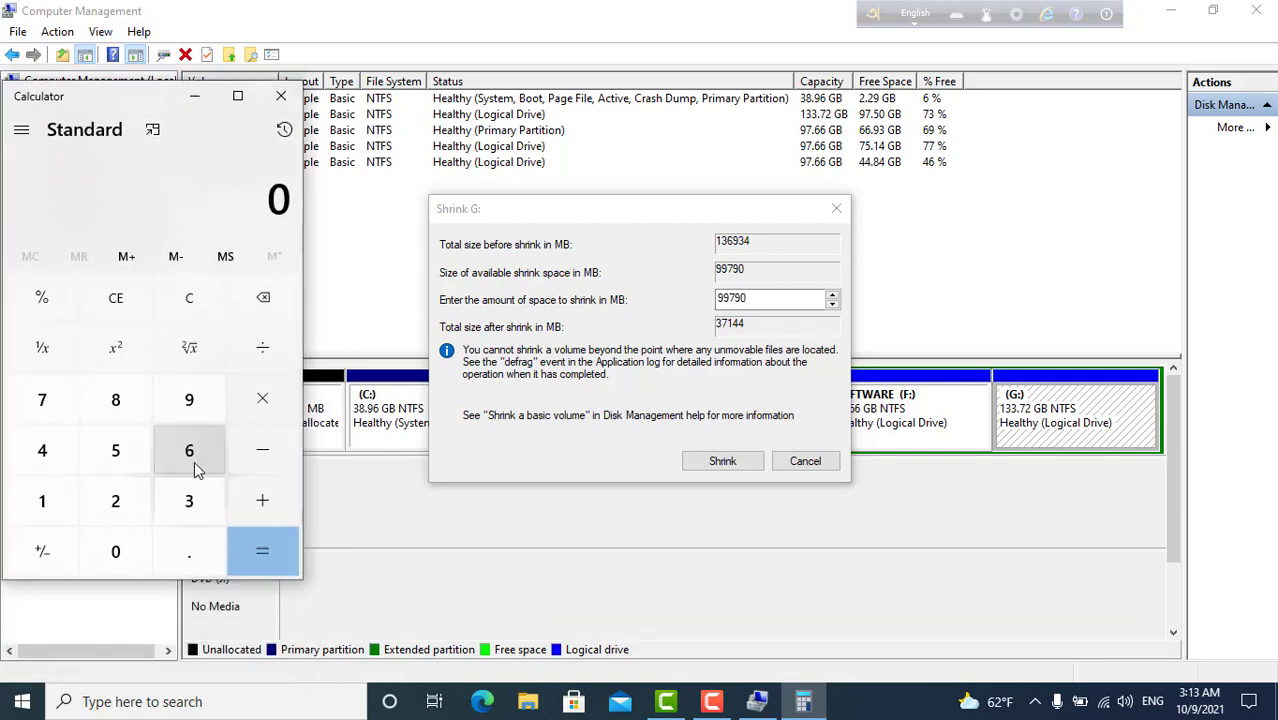
{"action": "left_click", "coordinate": [43, 497]}
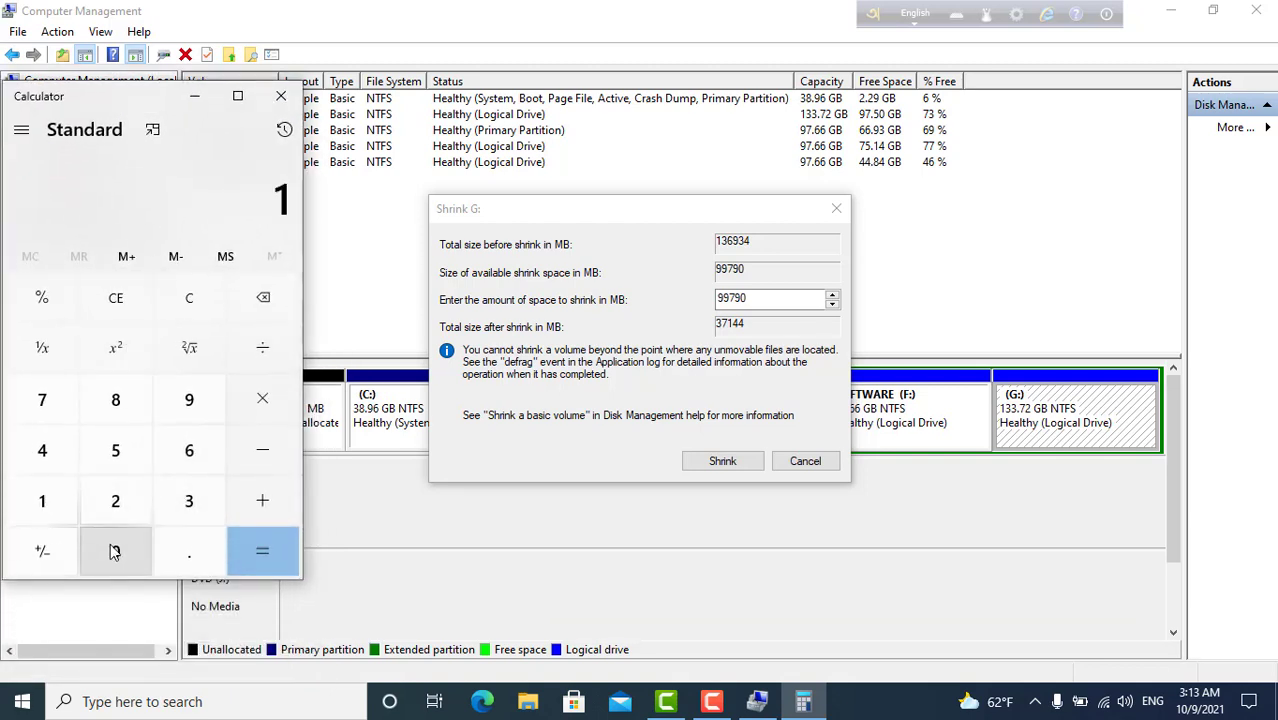
{"action": "left_click", "coordinate": [117, 545]}
{"action": "left_click", "coordinate": [115, 500]}
{"action": "left_click", "coordinate": [42, 450]}
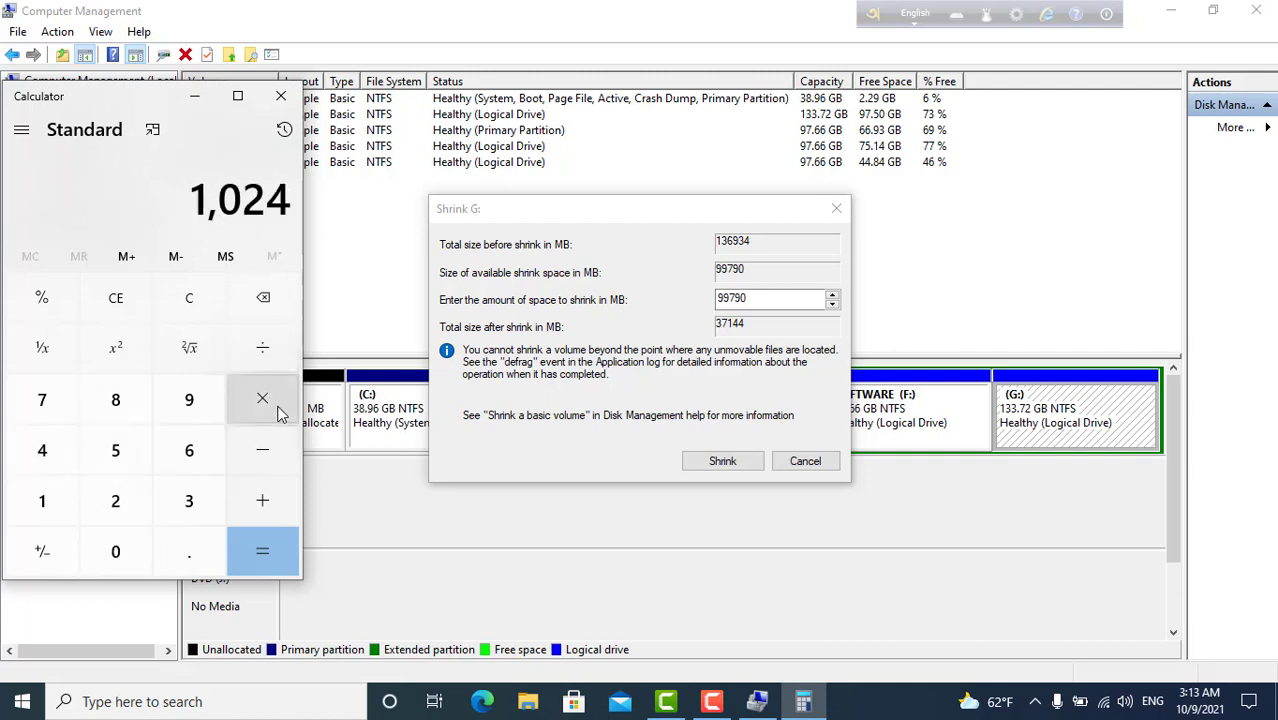
{"action": "left_click", "coordinate": [264, 398]}
{"action": "left_click", "coordinate": [200, 452]}
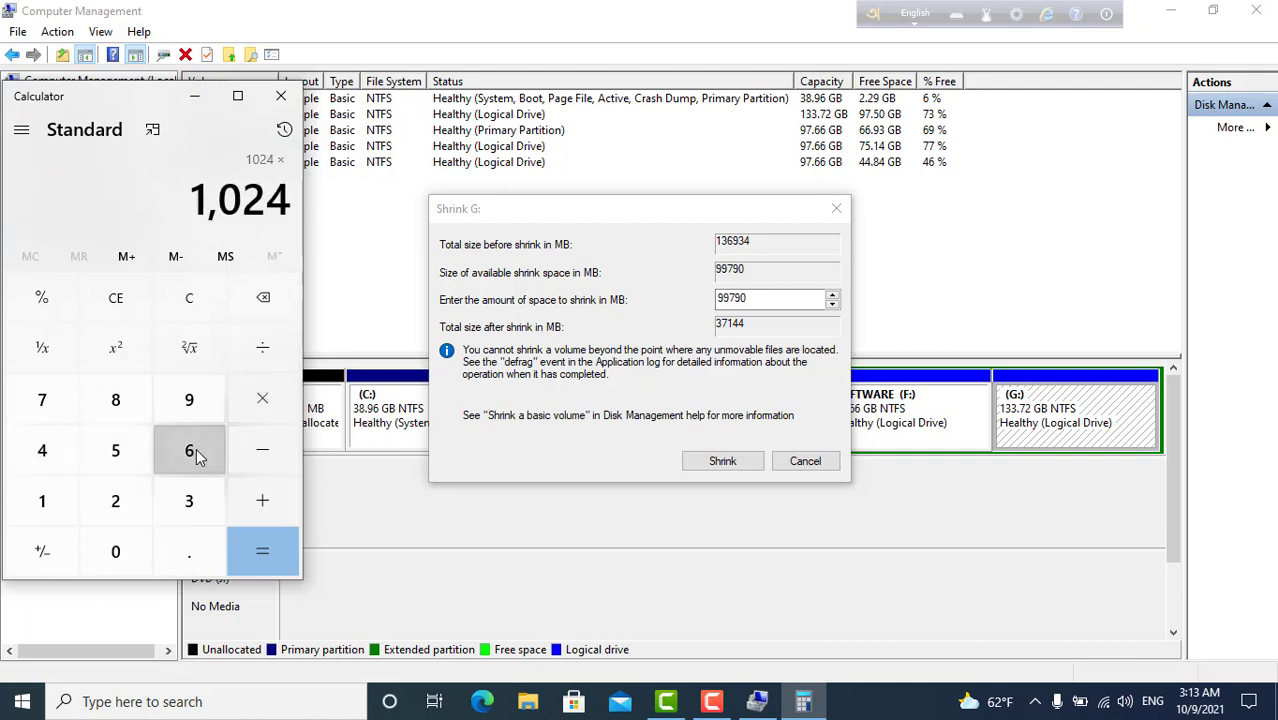
{"action": "left_click", "coordinate": [133, 508]}
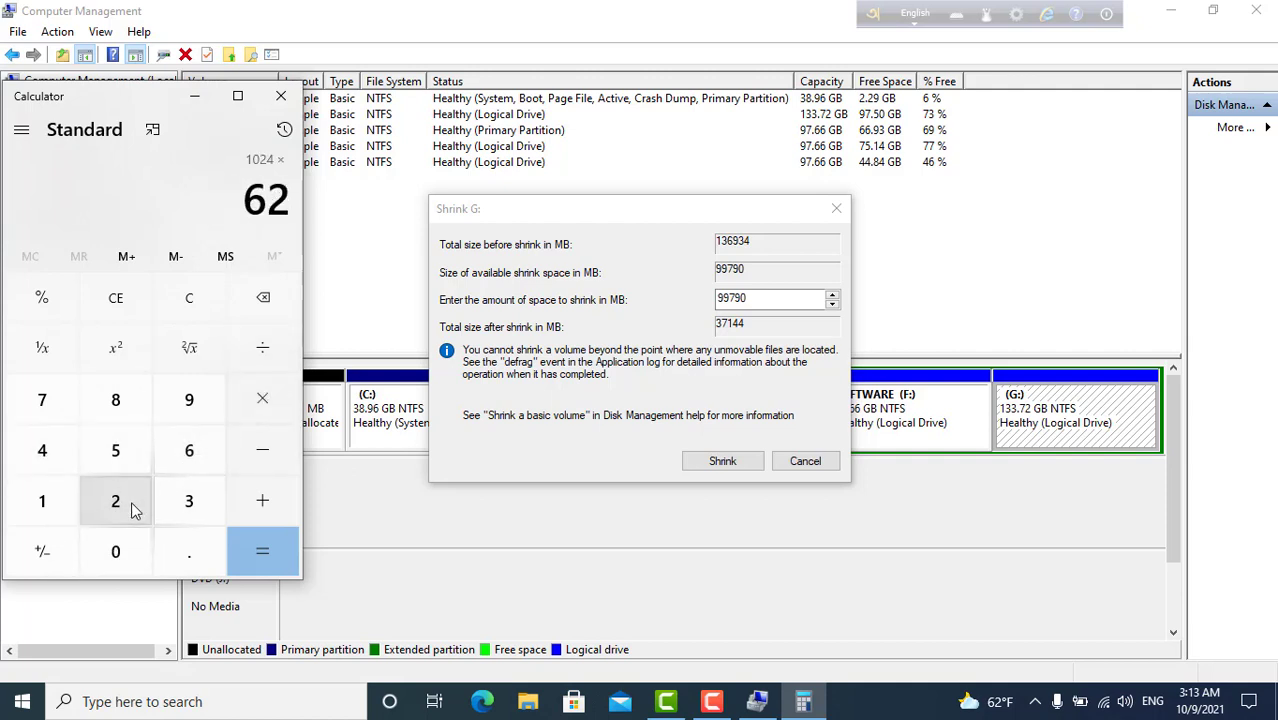
{"action": "left_click", "coordinate": [281, 556]}
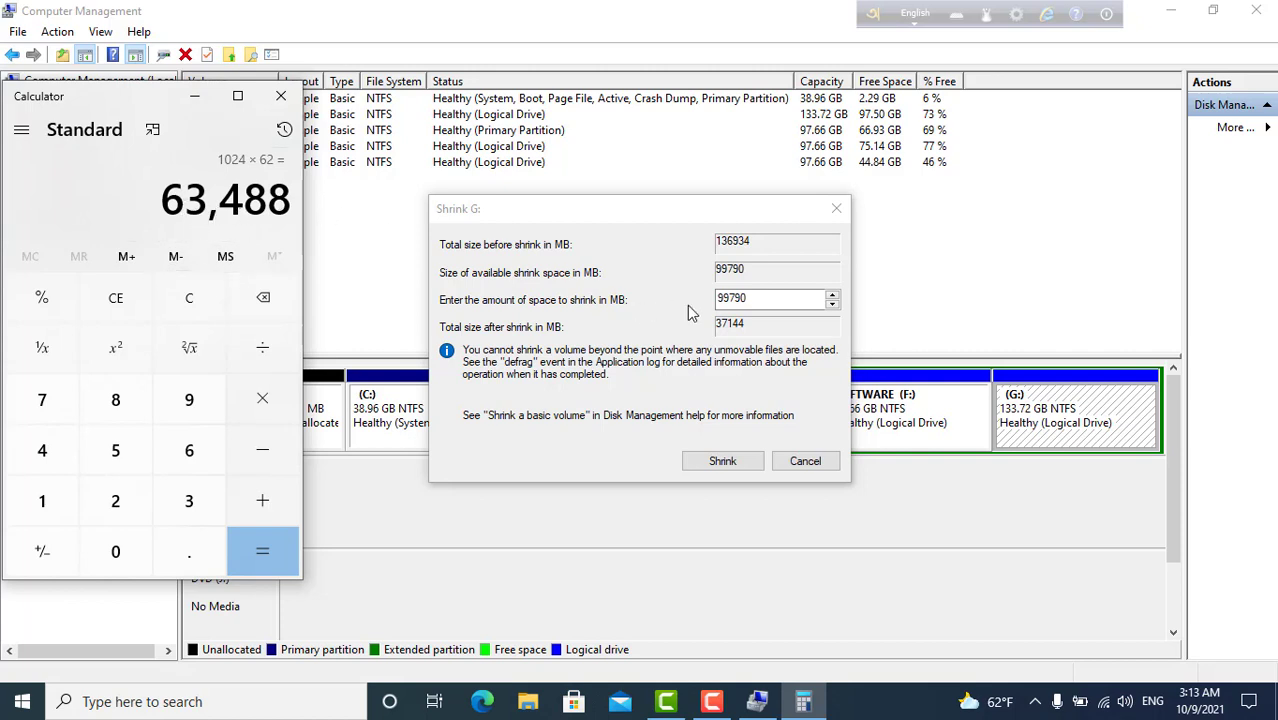
Step: Set the amount to shrink to 63488 MB, minimize Calculator and shrink volume G:
{"action": "double_click", "coordinate": [757, 296]}
{"action": "type", "text": "63488"}
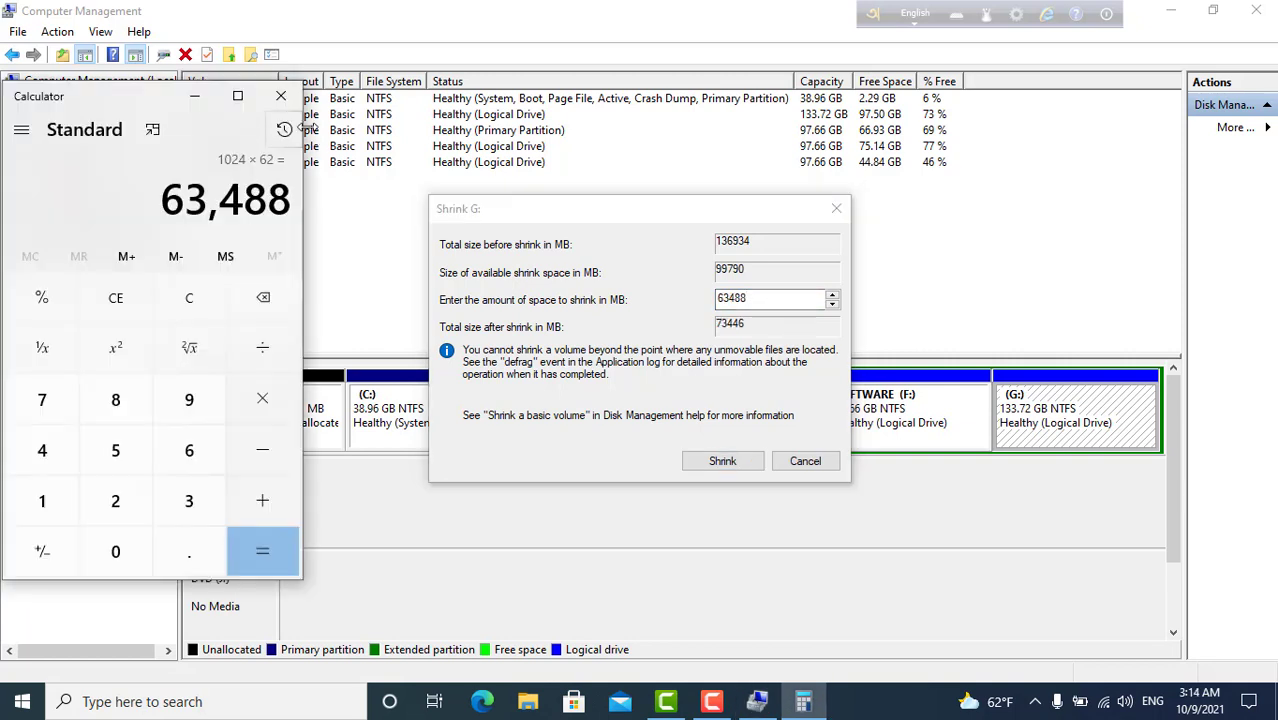
{"action": "left_click", "coordinate": [196, 96]}
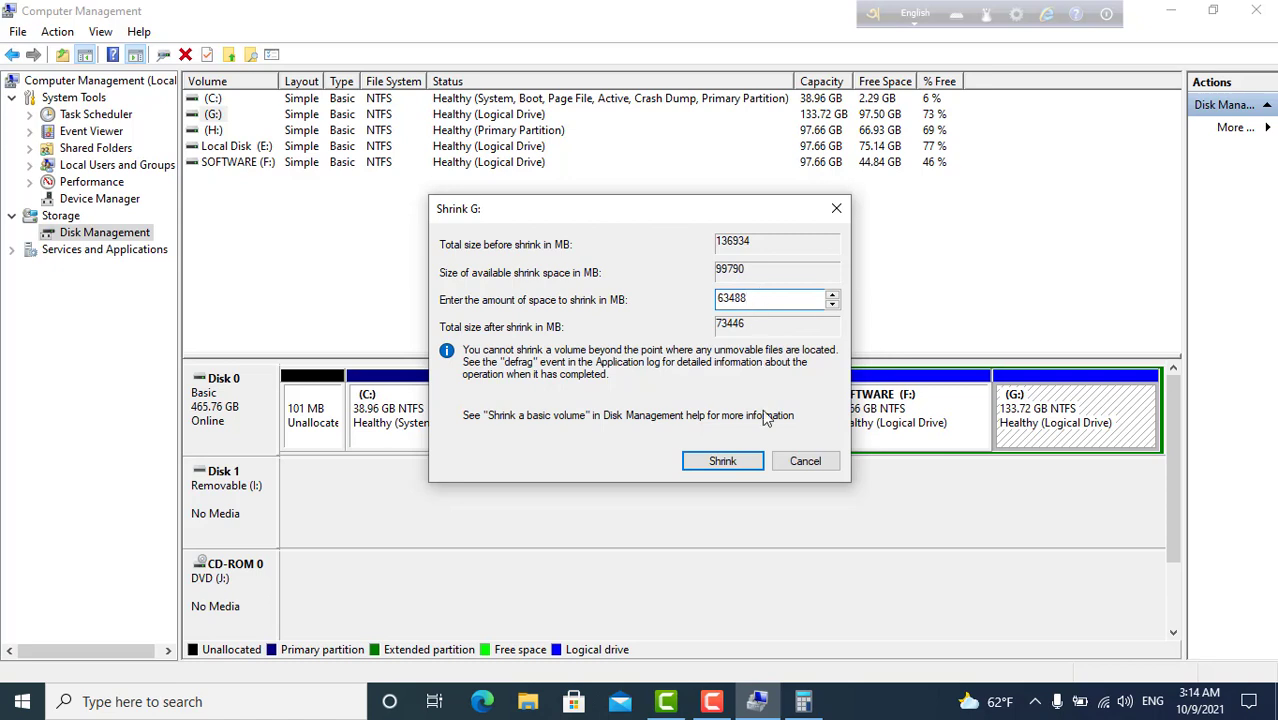
{"action": "left_click", "coordinate": [724, 464]}
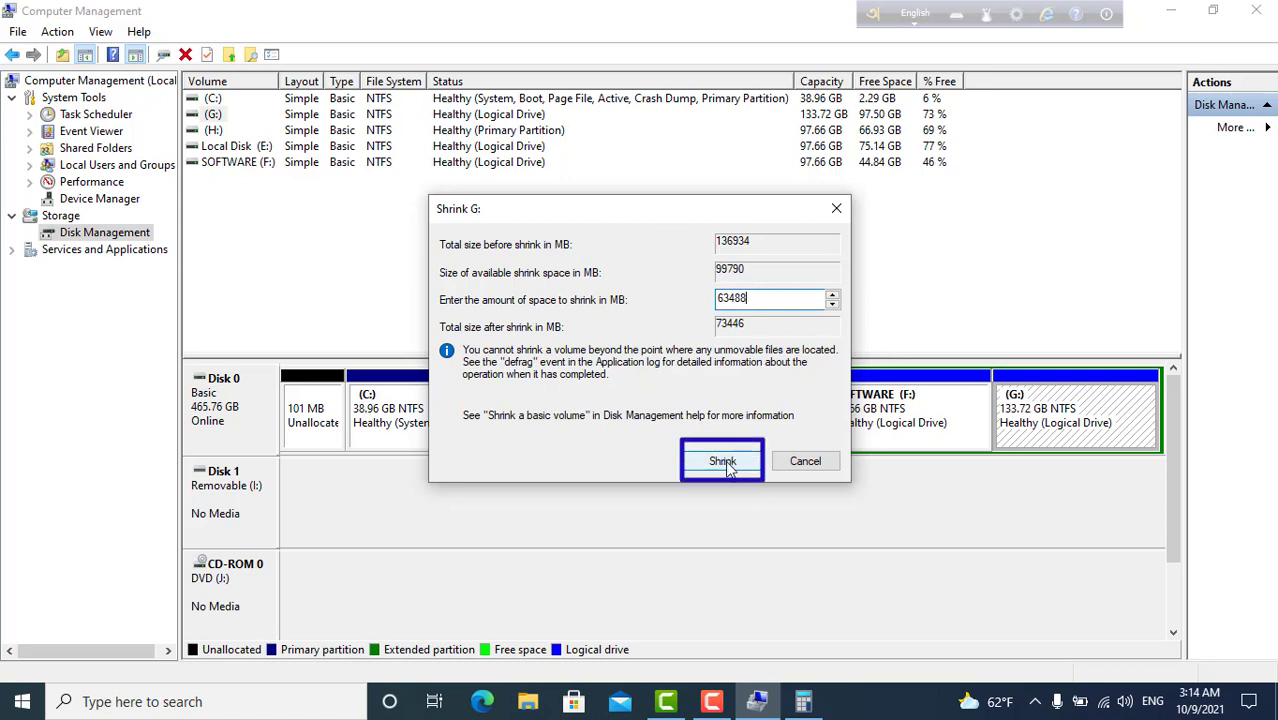
{"action": "left_click", "coordinate": [724, 464]}
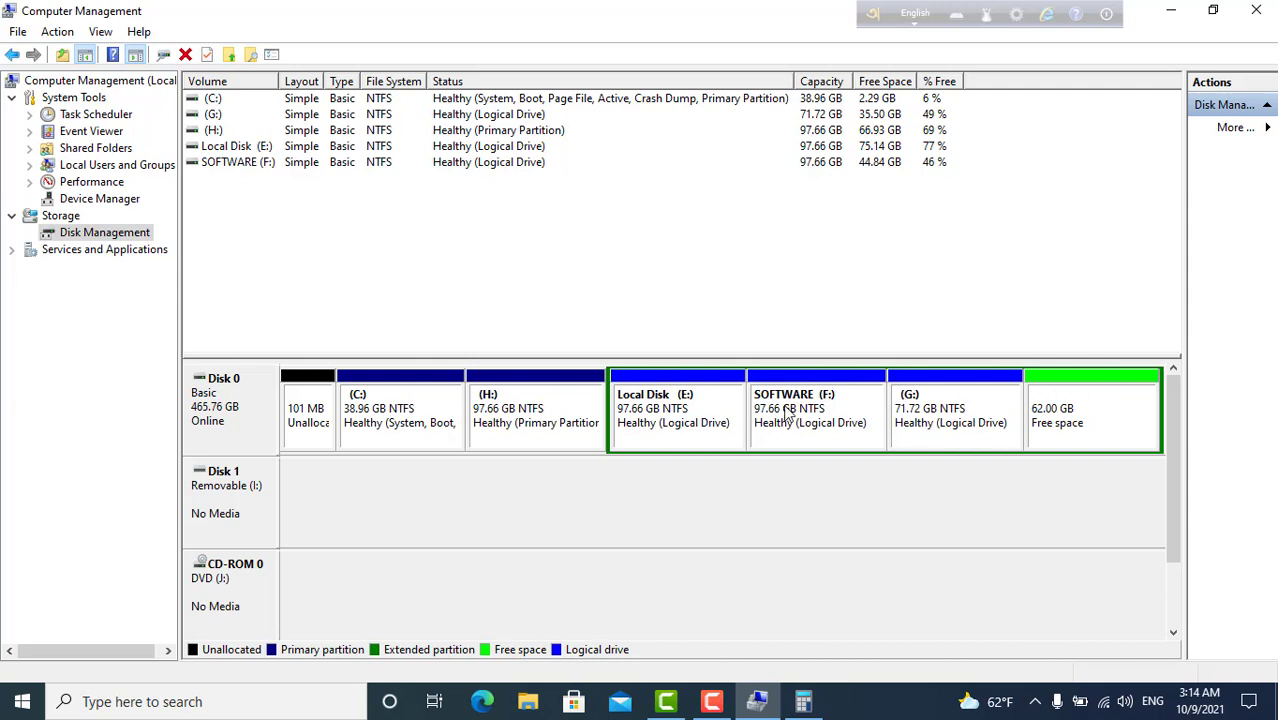
Step: Minimize Computer Management, check the size of drive G: in This PC, and minimize that window
{"action": "left_click", "coordinate": [1172, 12]}
{"action": "right_click", "coordinate": [45, 28]}
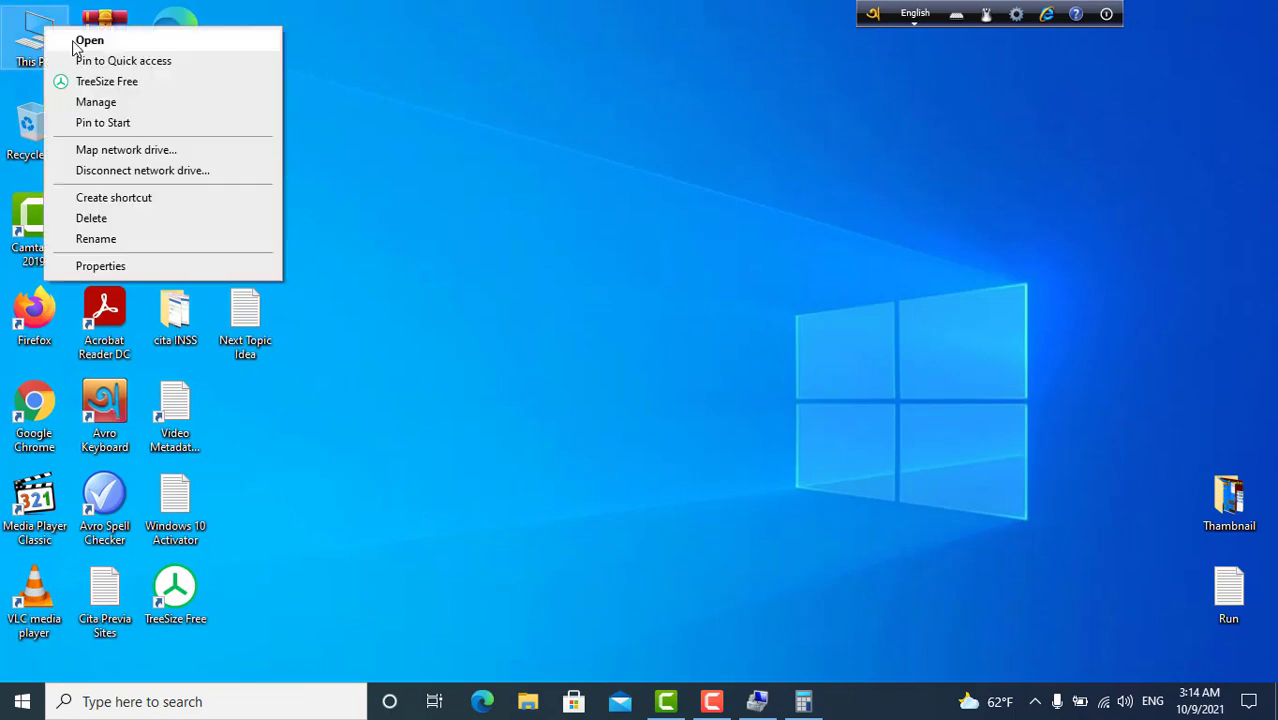
{"action": "left_click", "coordinate": [75, 41]}
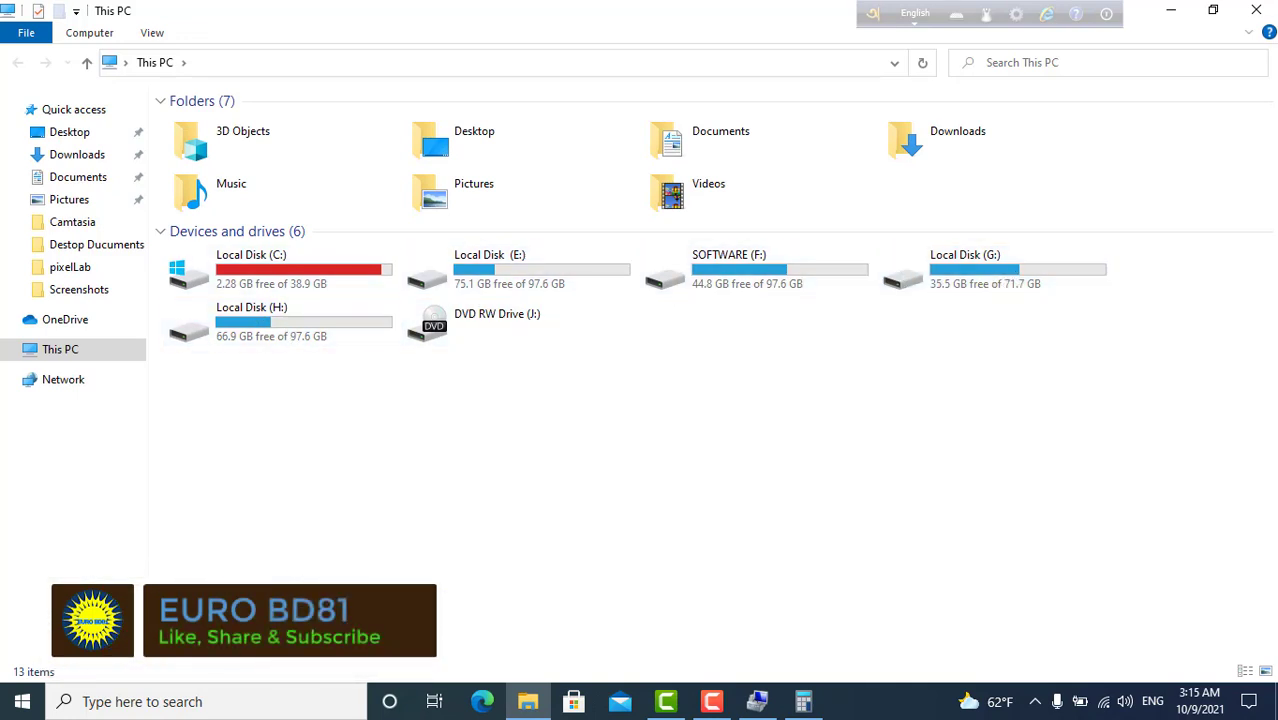
{"action": "left_click", "coordinate": [1176, 10]}
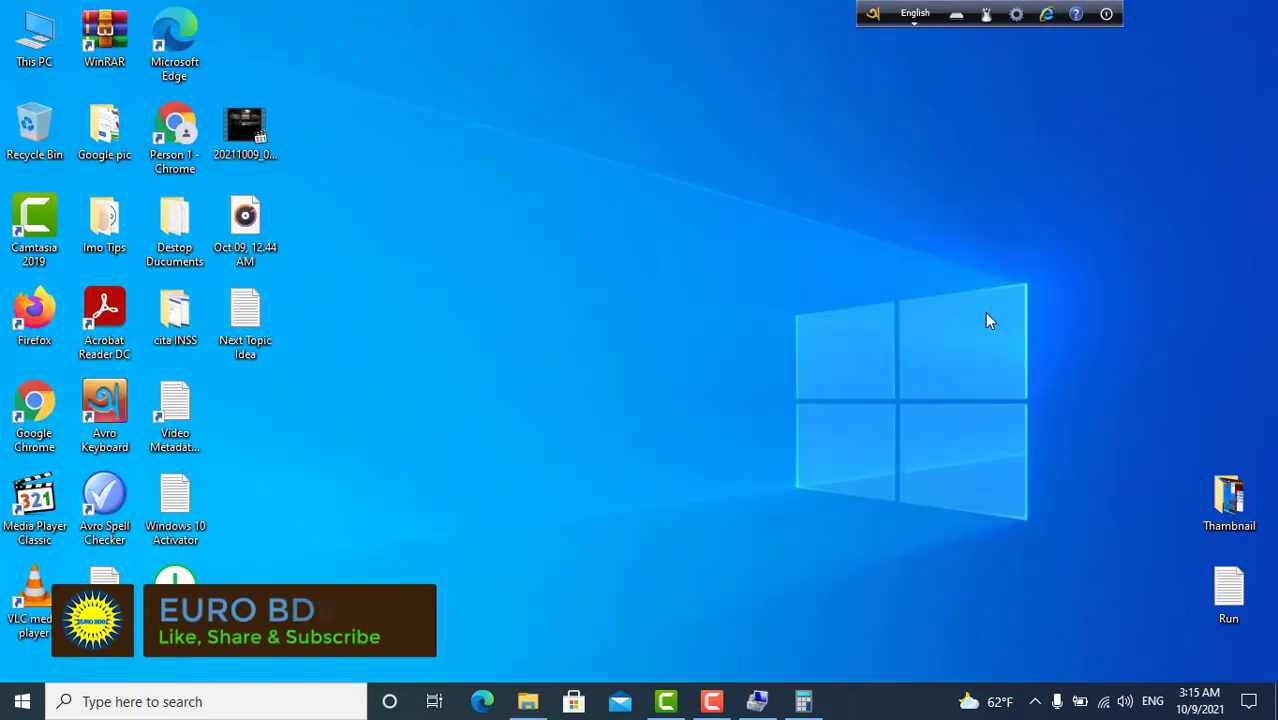
Step: Restore Computer Management and create a 63488 MB simple volume in the 62 GB free space with letter D, quick-formatted NTFS, labelled New Volume
{"action": "left_click", "coordinate": [762, 702]}
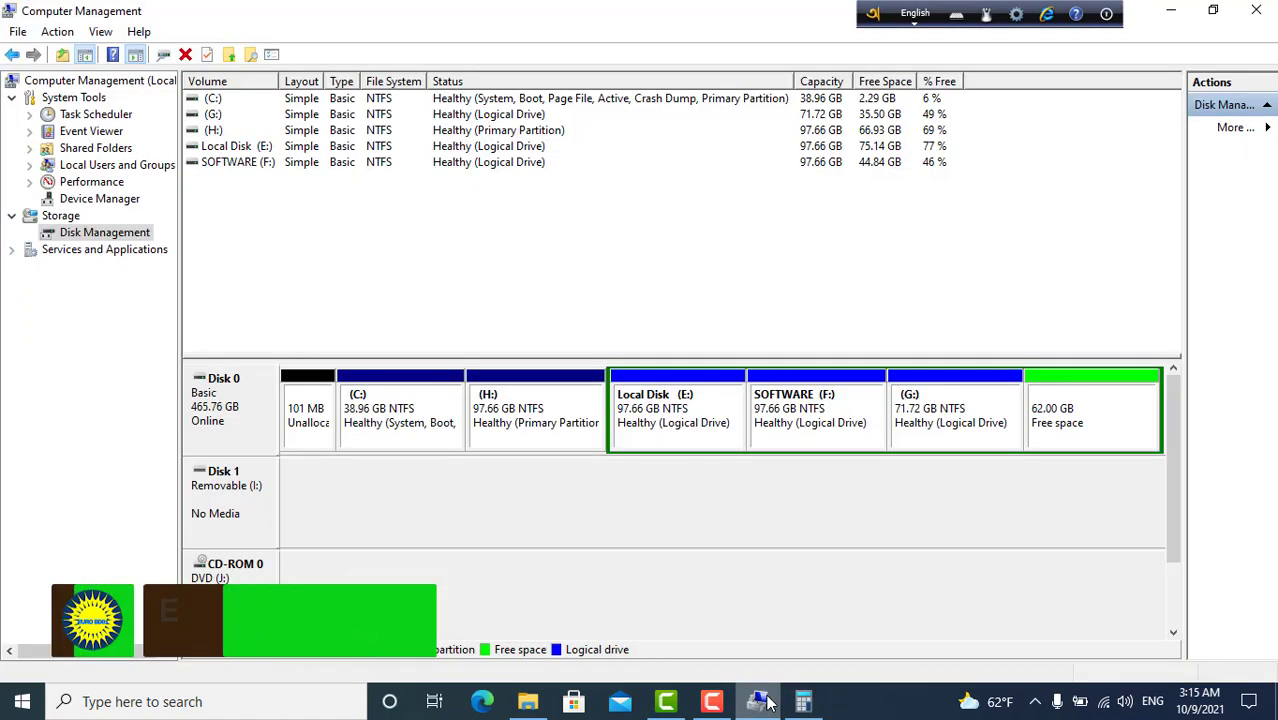
{"action": "right_click", "coordinate": [1070, 412]}
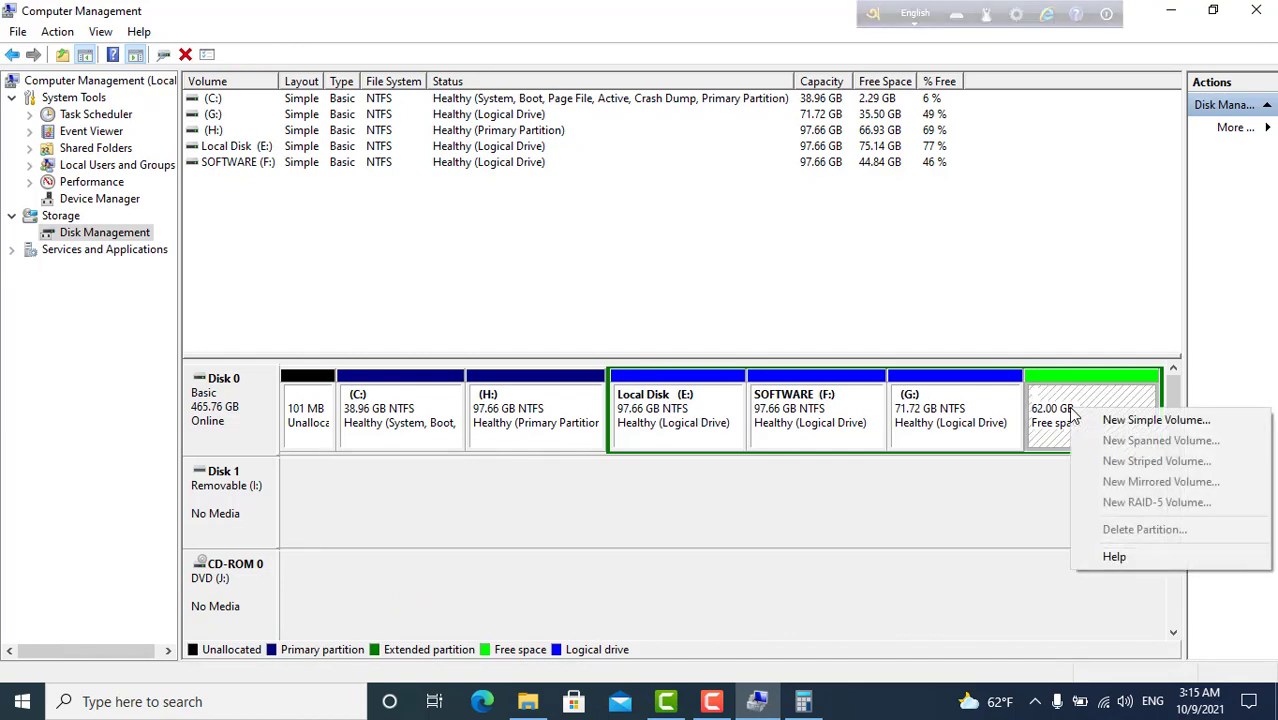
{"action": "left_click", "coordinate": [1137, 428]}
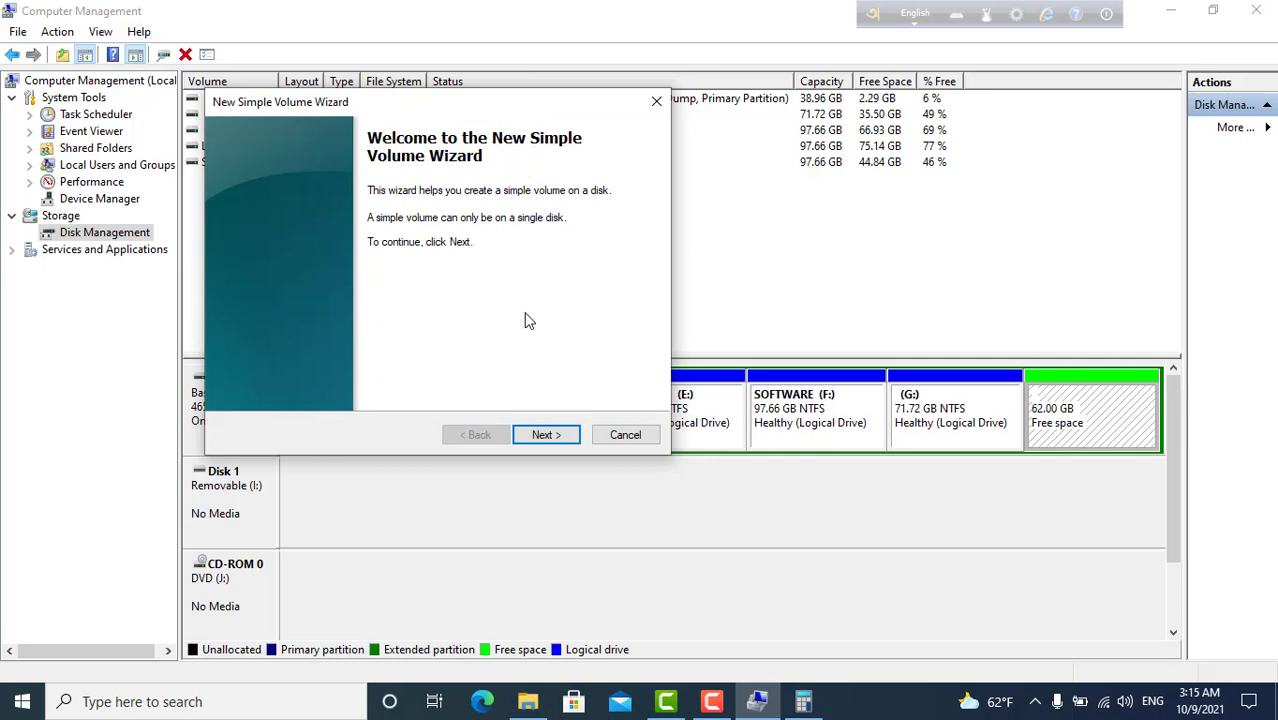
{"action": "left_click", "coordinate": [542, 438]}
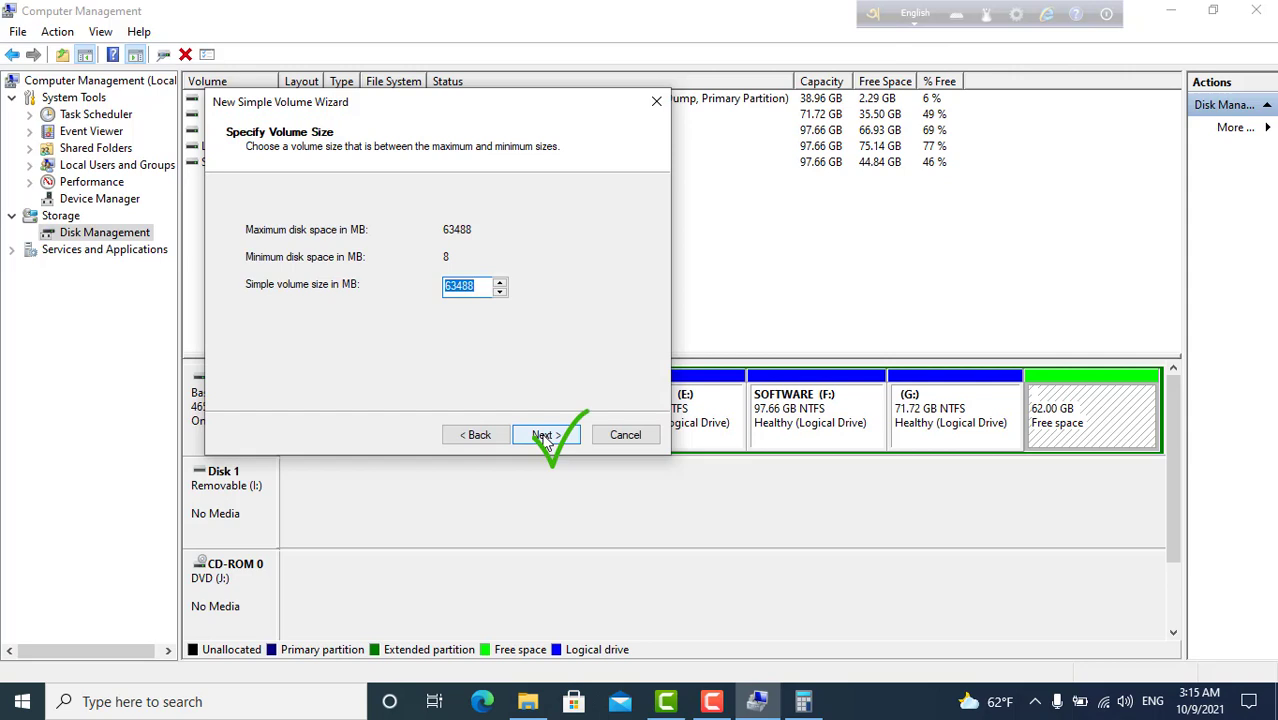
{"action": "left_click", "coordinate": [543, 437]}
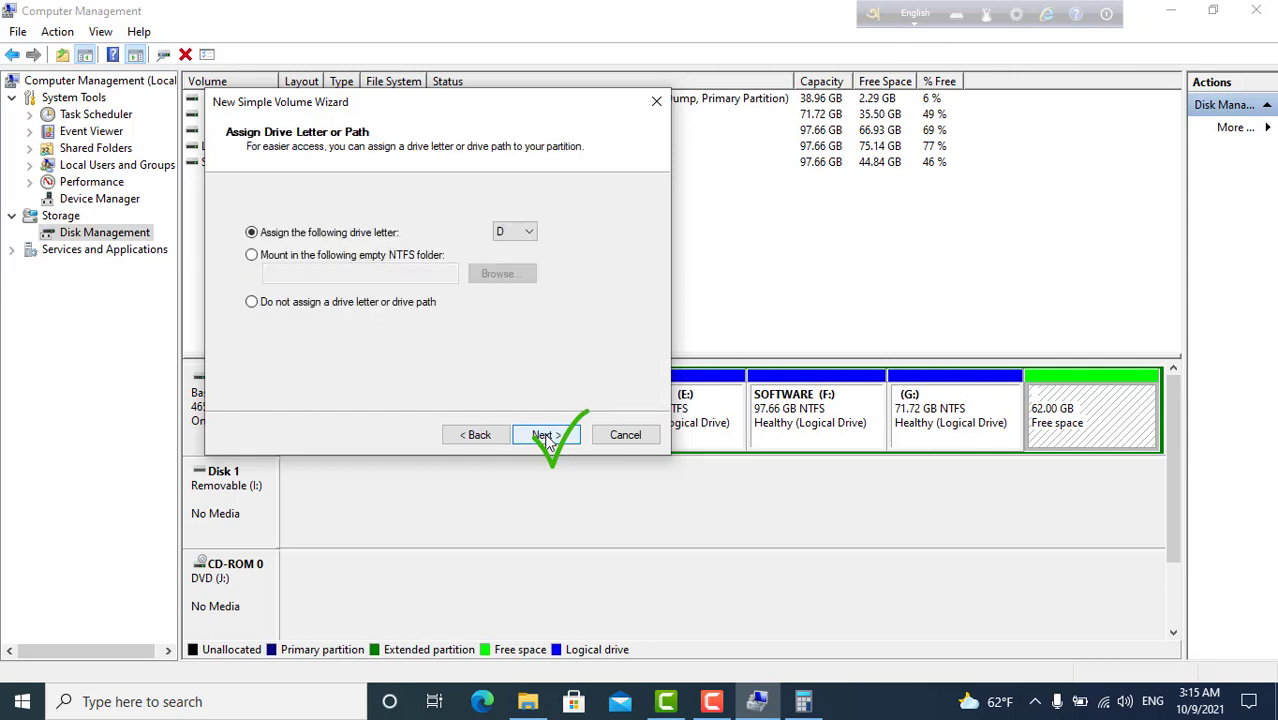
{"action": "left_click", "coordinate": [545, 437]}
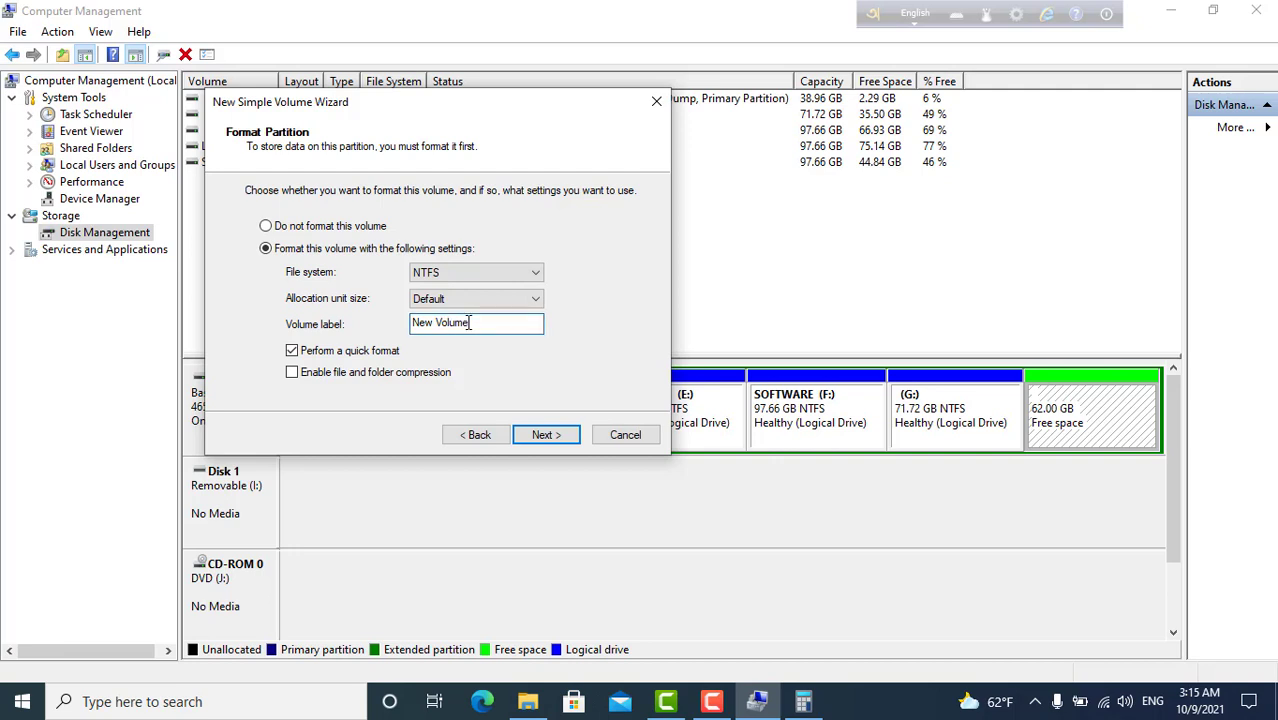
{"action": "left_click", "coordinate": [547, 436]}
{"action": "left_click", "coordinate": [549, 436]}
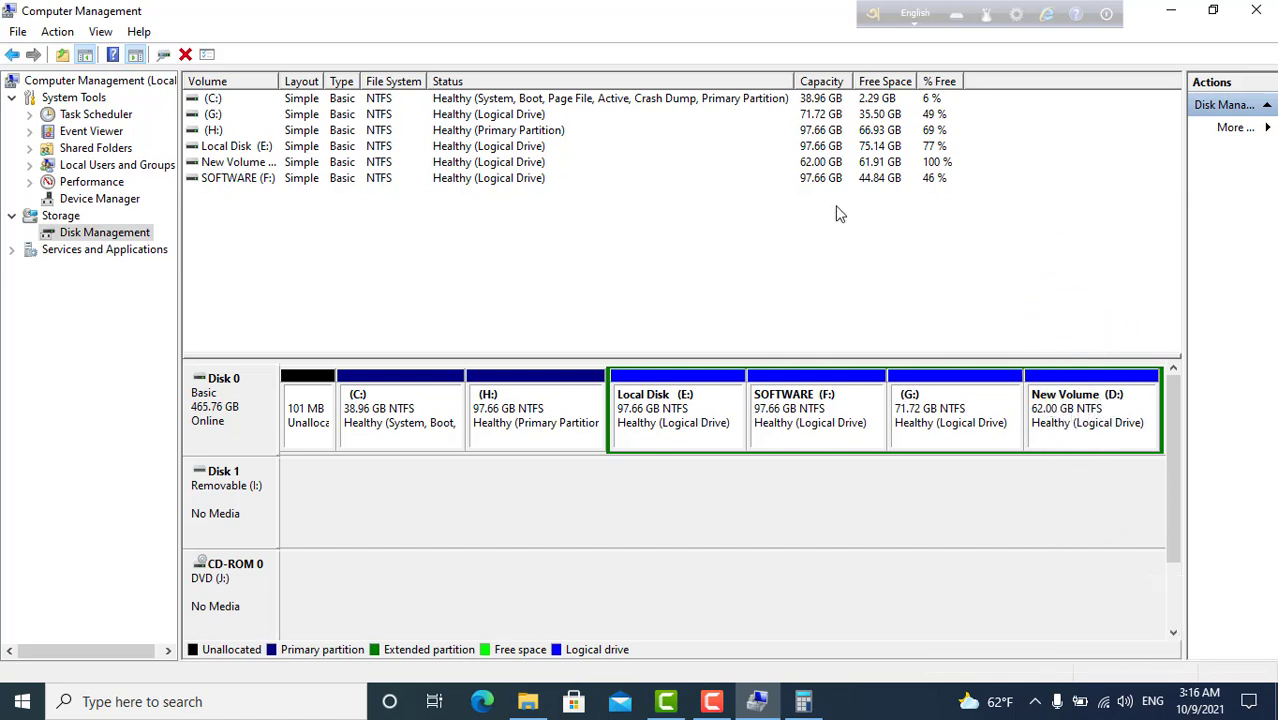
Step: Minimize Computer Management, check New Volume (D:) in This PC with the view refreshed, and return to Computer Management
{"action": "left_click", "coordinate": [1172, 14]}
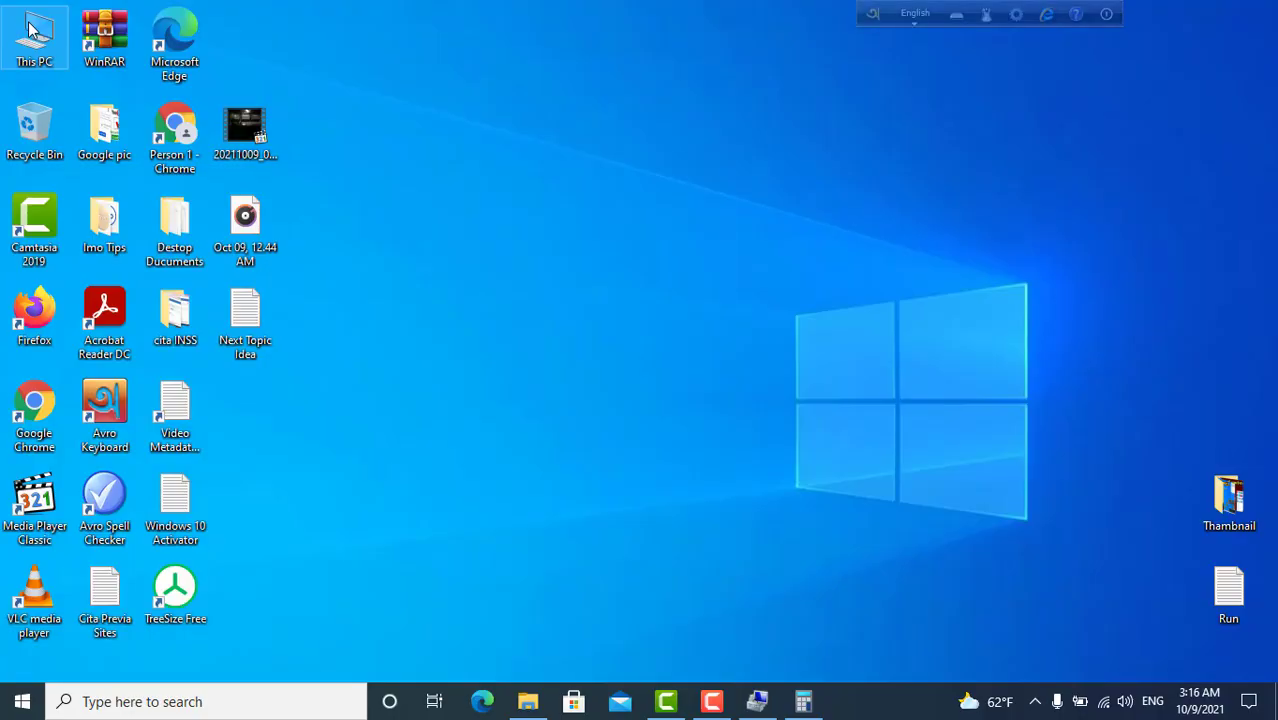
{"action": "right_click", "coordinate": [30, 20]}
{"action": "left_click", "coordinate": [60, 33]}
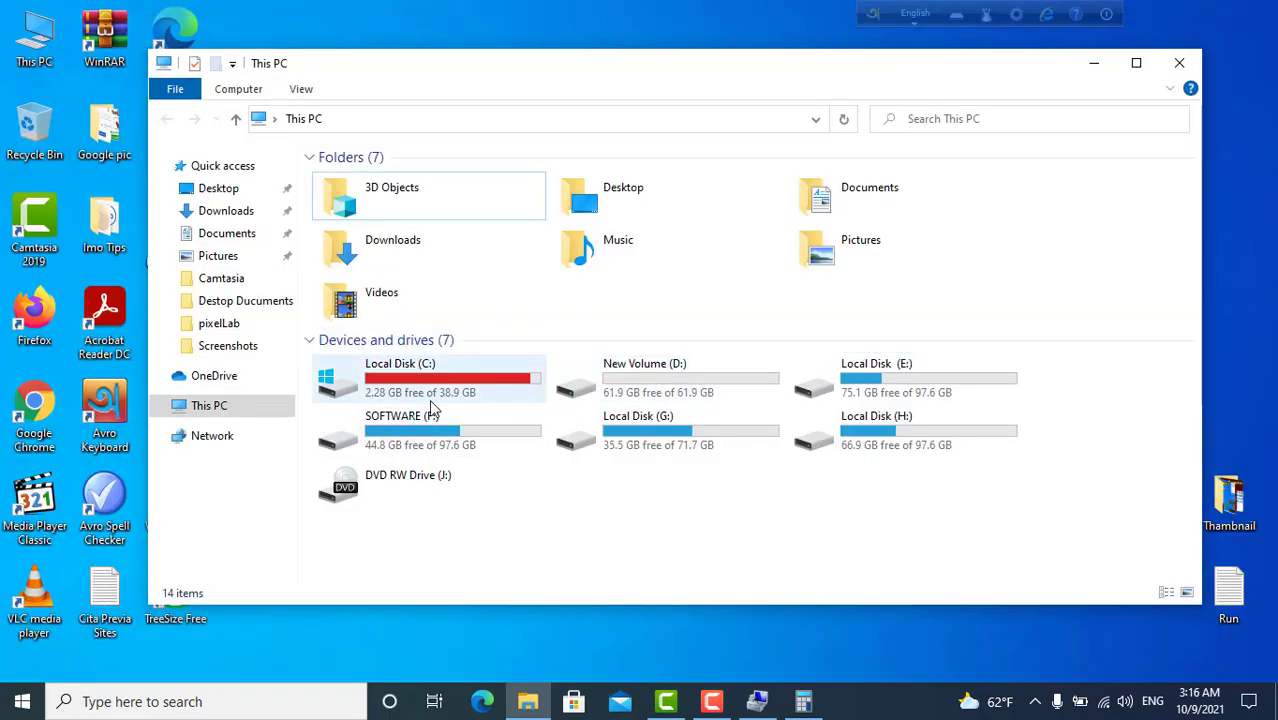
{"action": "right_click", "coordinate": [644, 515]}
{"action": "left_click", "coordinate": [702, 389]}
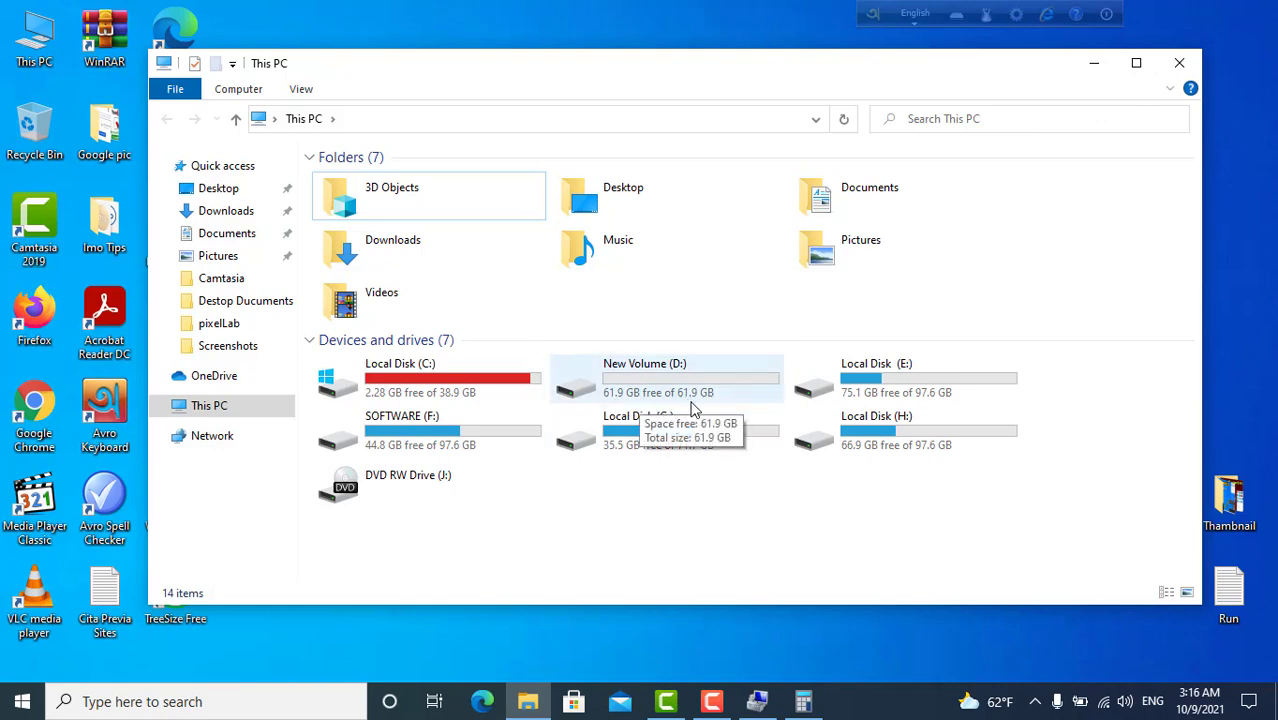
{"action": "key", "text": "alt+Tab"}
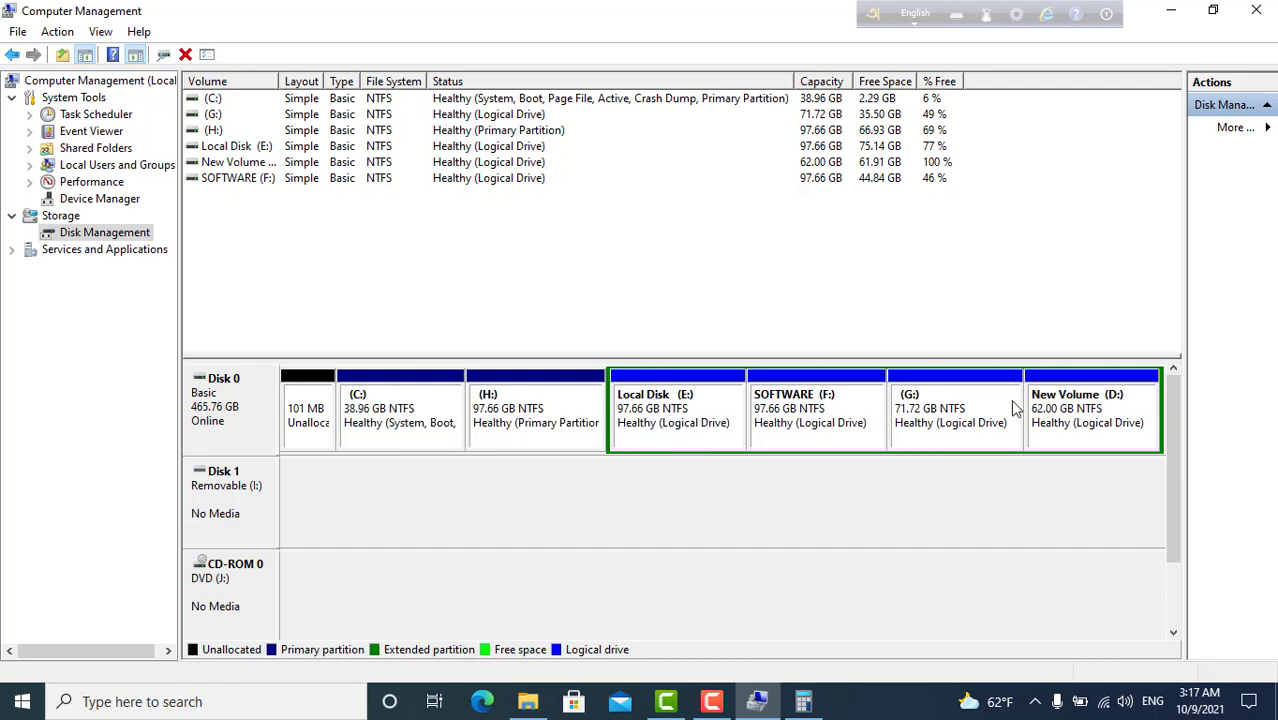
Step: Delete New Volume (D:) and confirm erasing its data
{"action": "right_click", "coordinate": [1085, 412]}
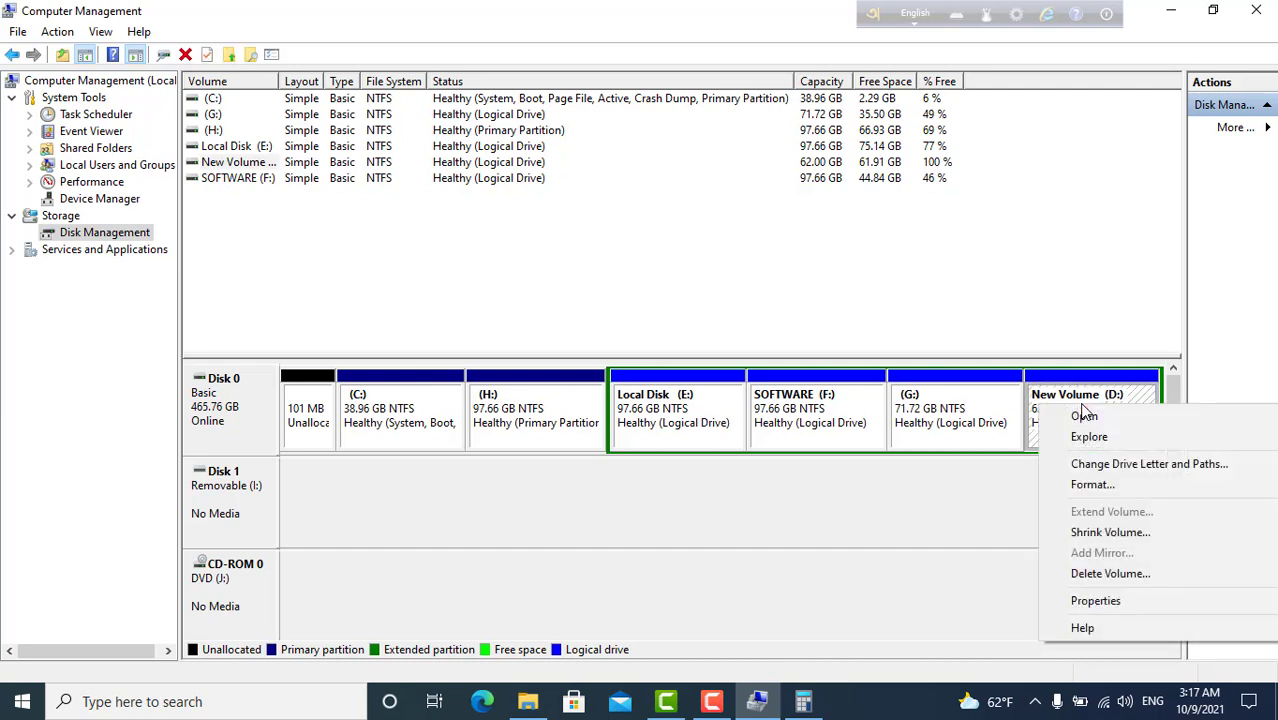
{"action": "left_click", "coordinate": [1107, 575]}
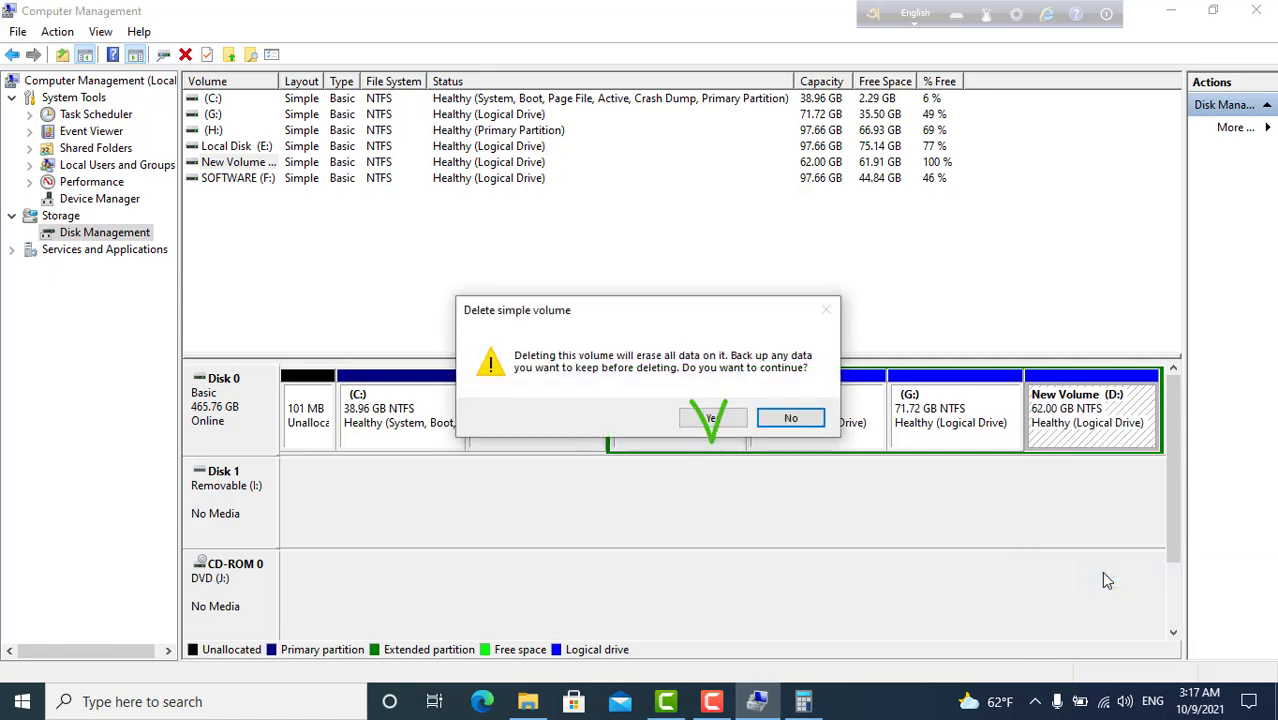
{"action": "left_click", "coordinate": [694, 419]}
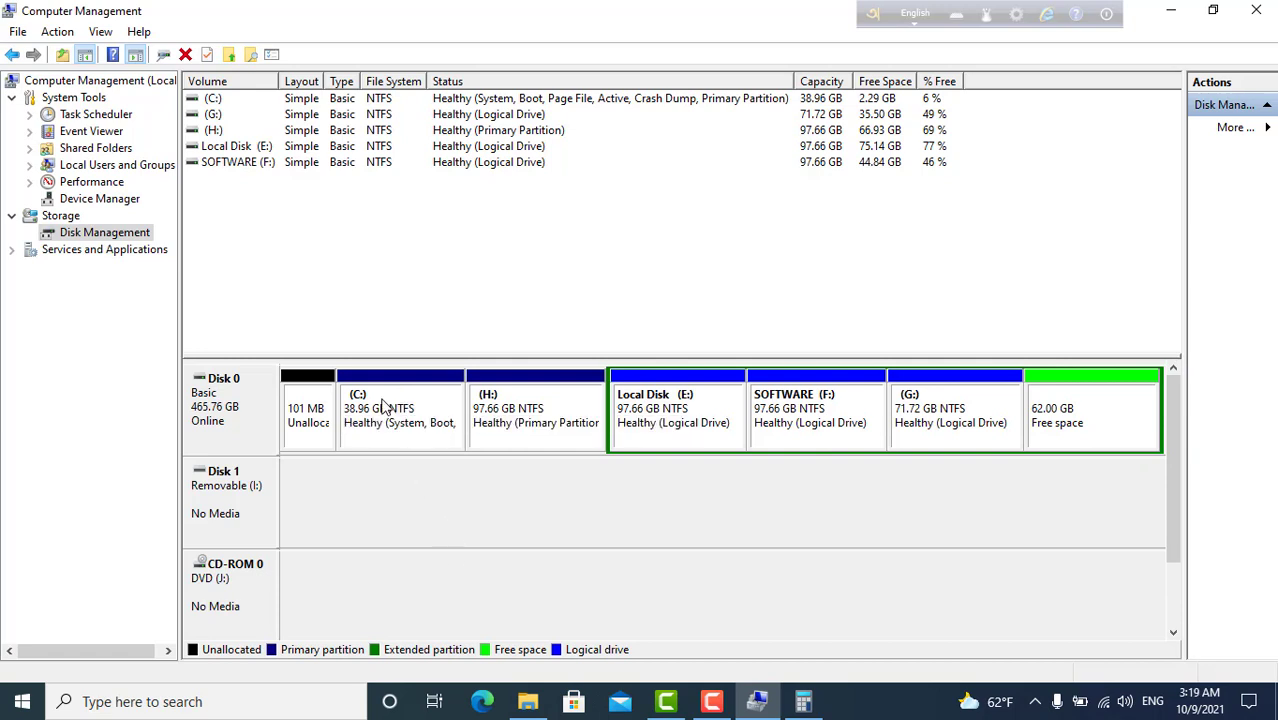
Step: Check whether Extend Volume is available for volumes C:, H:, E:, F: and G: in turn
{"action": "right_click", "coordinate": [386, 403]}
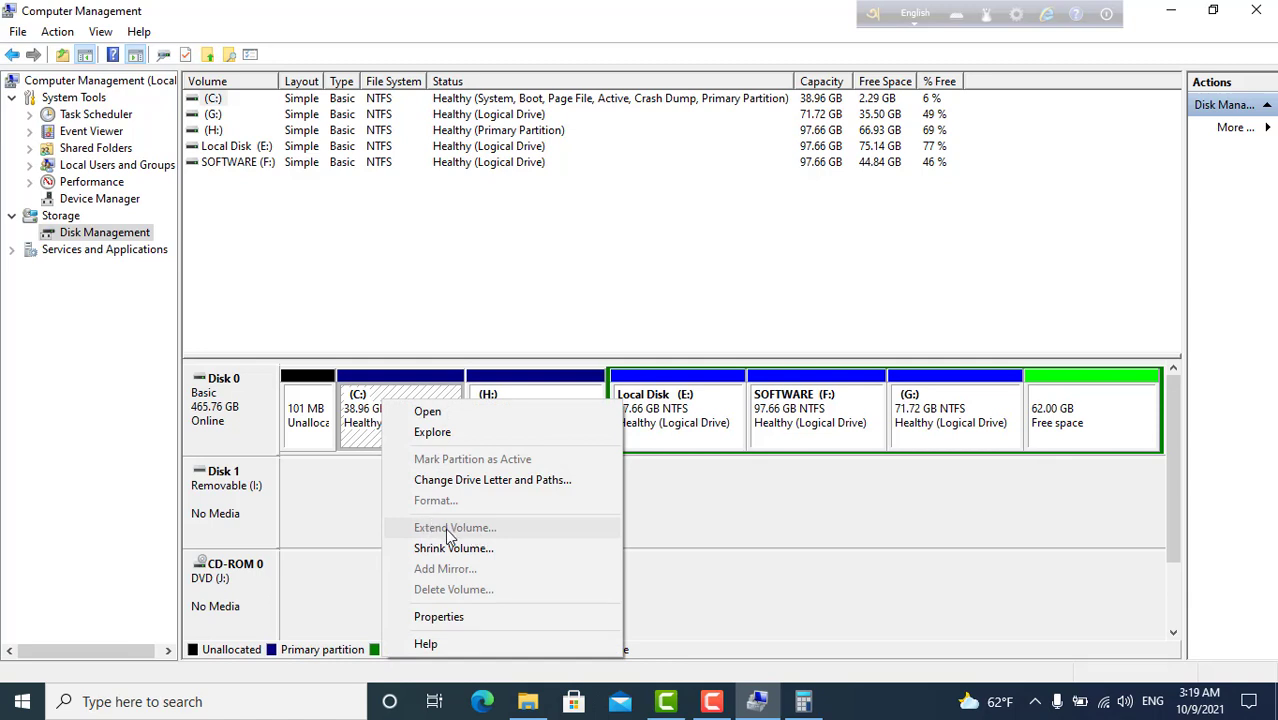
{"action": "left_click", "coordinate": [553, 428]}
{"action": "right_click", "coordinate": [519, 412]}
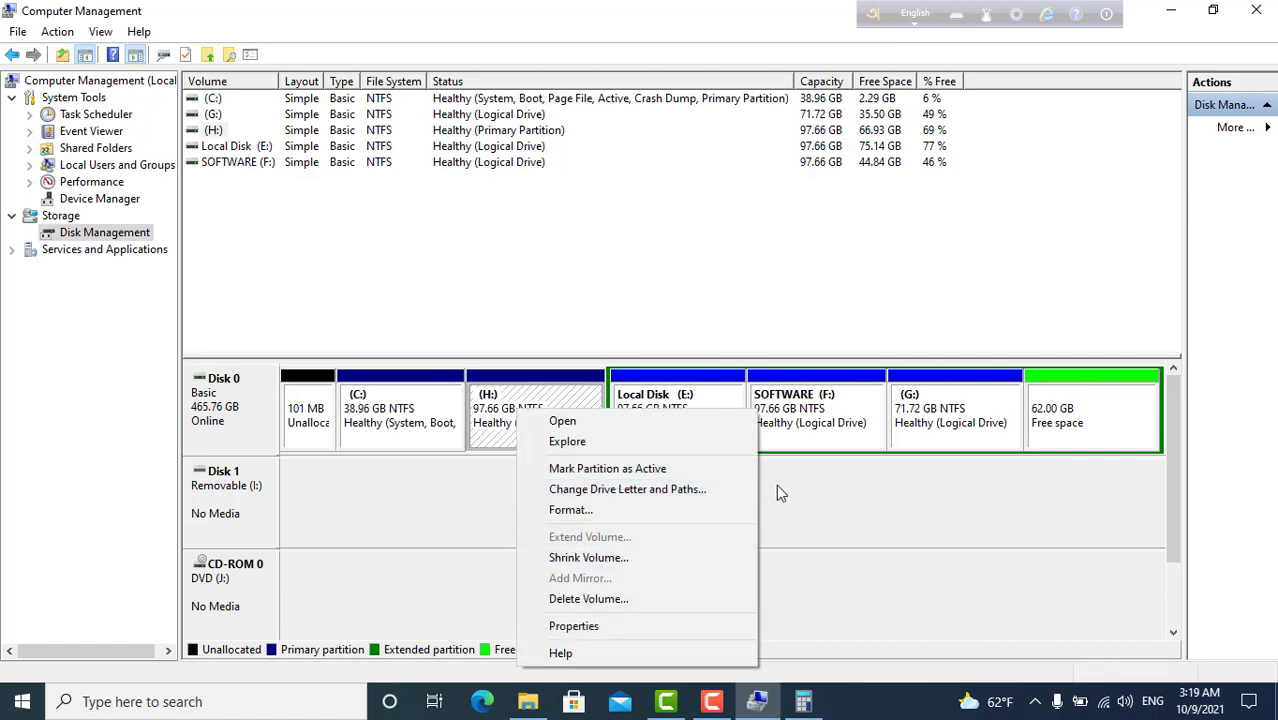
{"action": "left_click", "coordinate": [835, 511]}
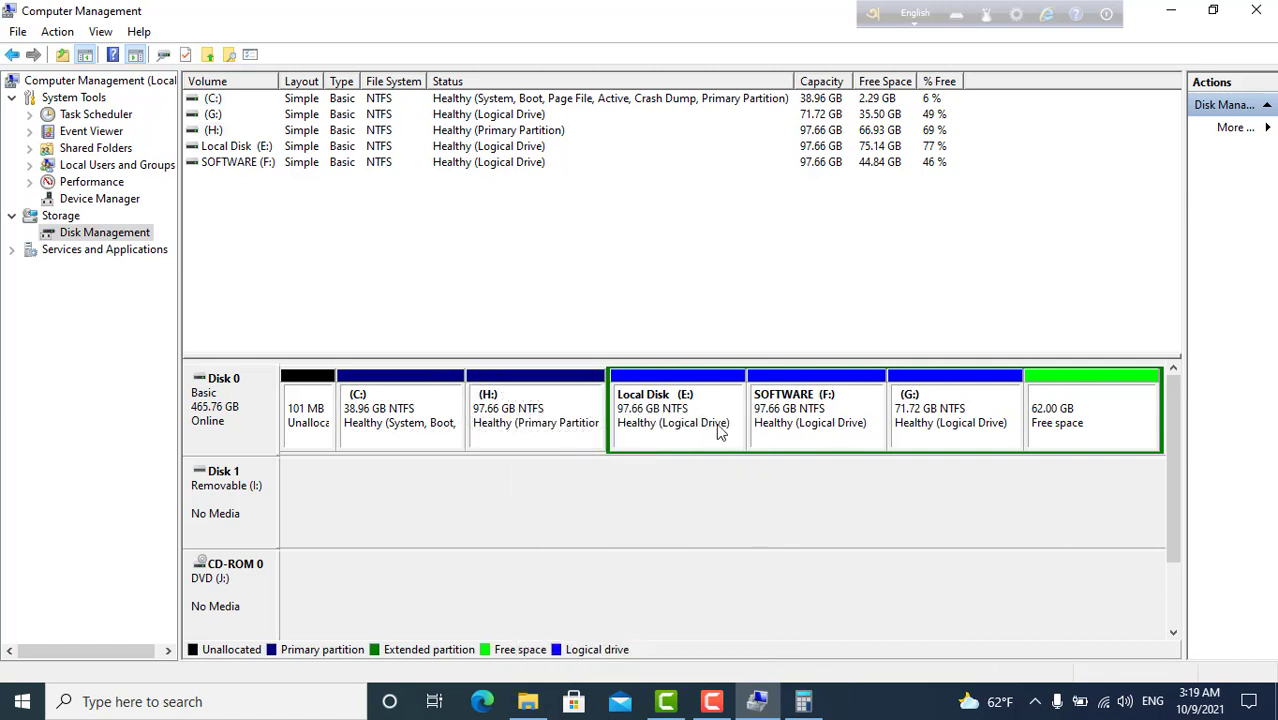
{"action": "right_click", "coordinate": [688, 414]}
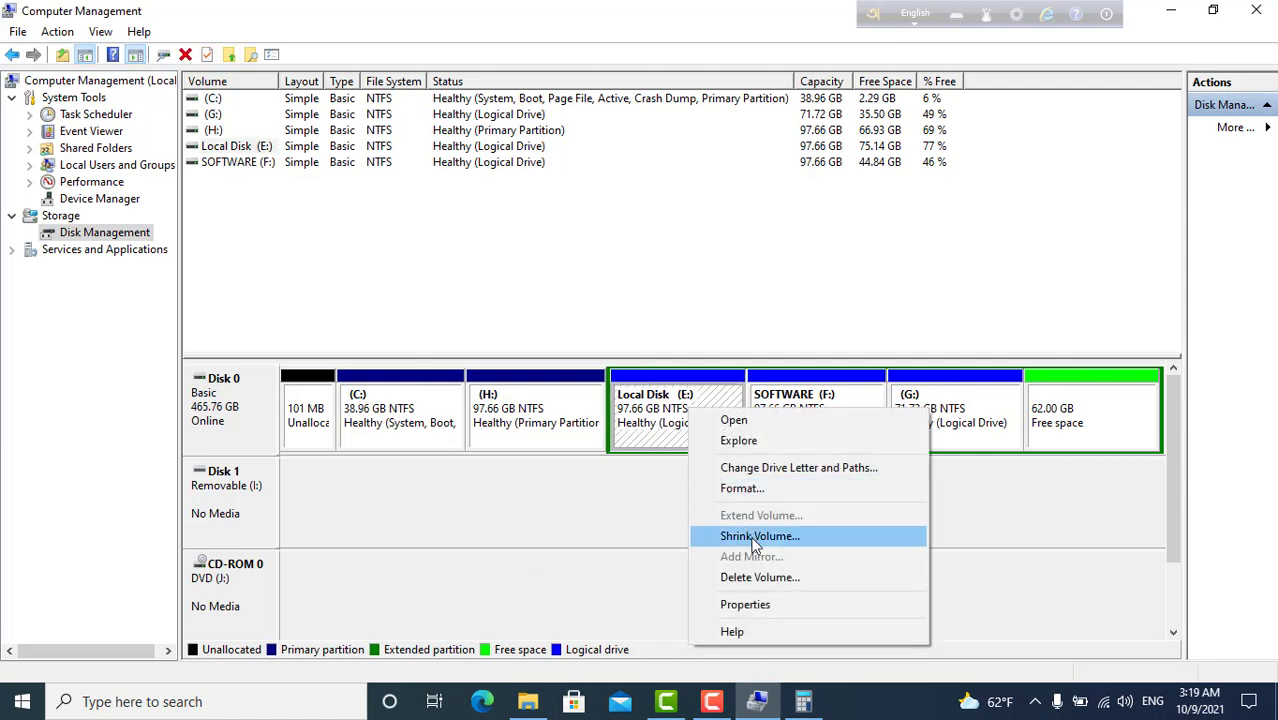
{"action": "left_click", "coordinate": [676, 508]}
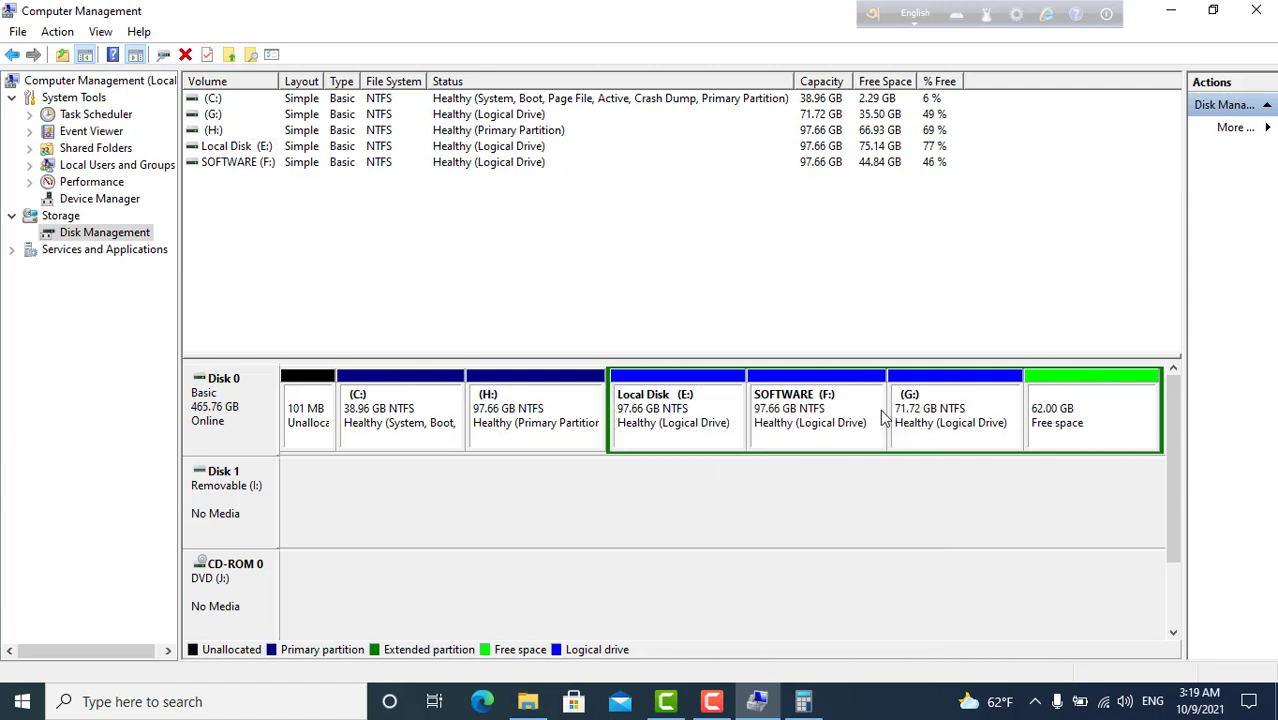
{"action": "right_click", "coordinate": [798, 424]}
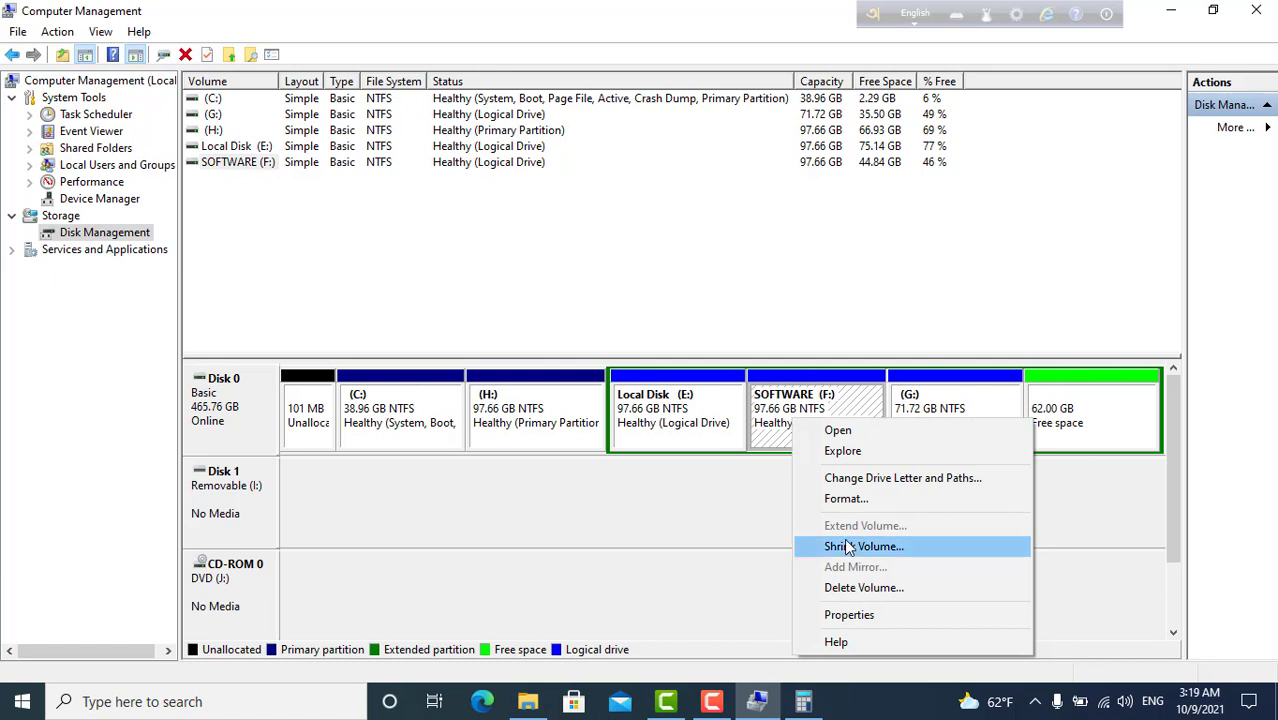
{"action": "left_click", "coordinate": [730, 504]}
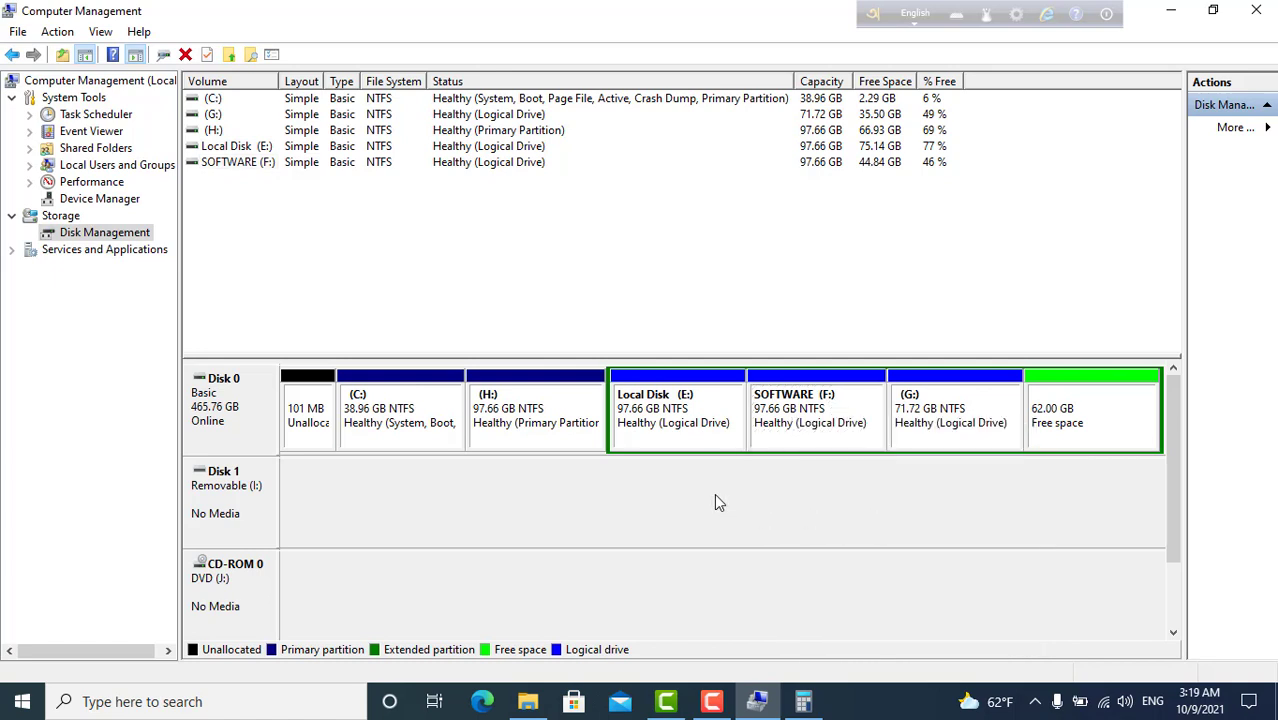
{"action": "right_click", "coordinate": [932, 406]}
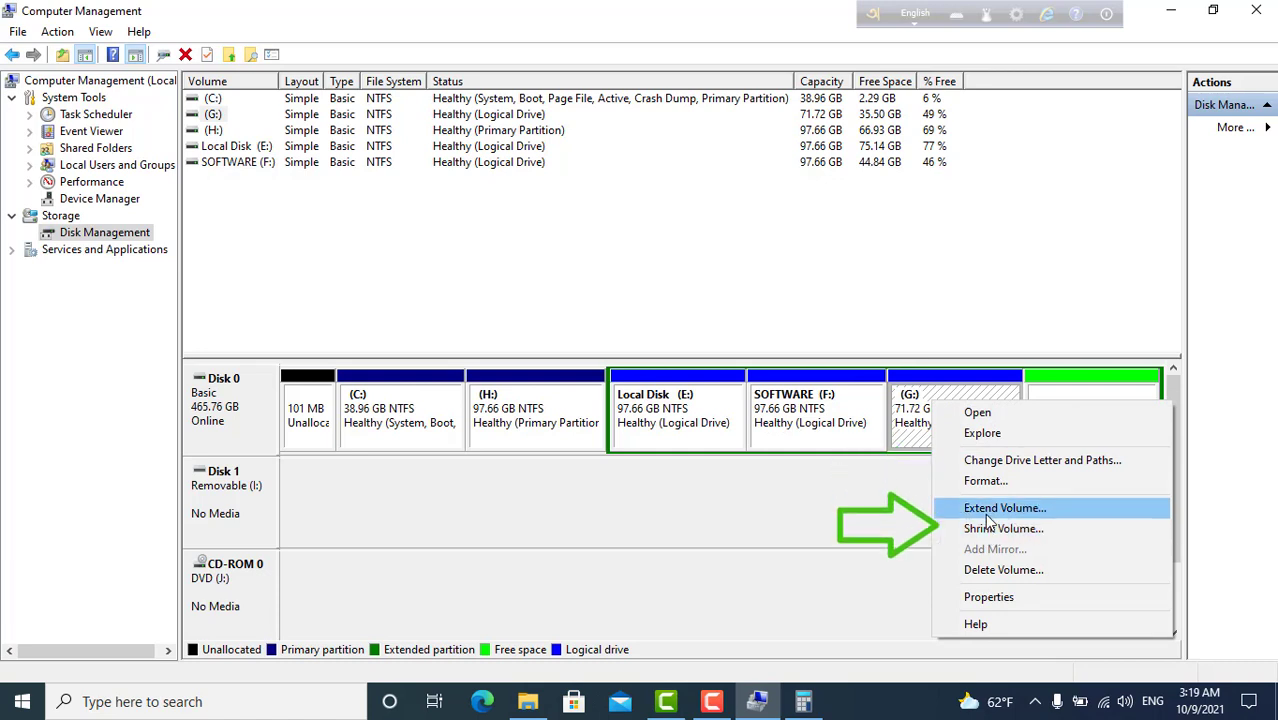
{"action": "left_click", "coordinate": [890, 494]}
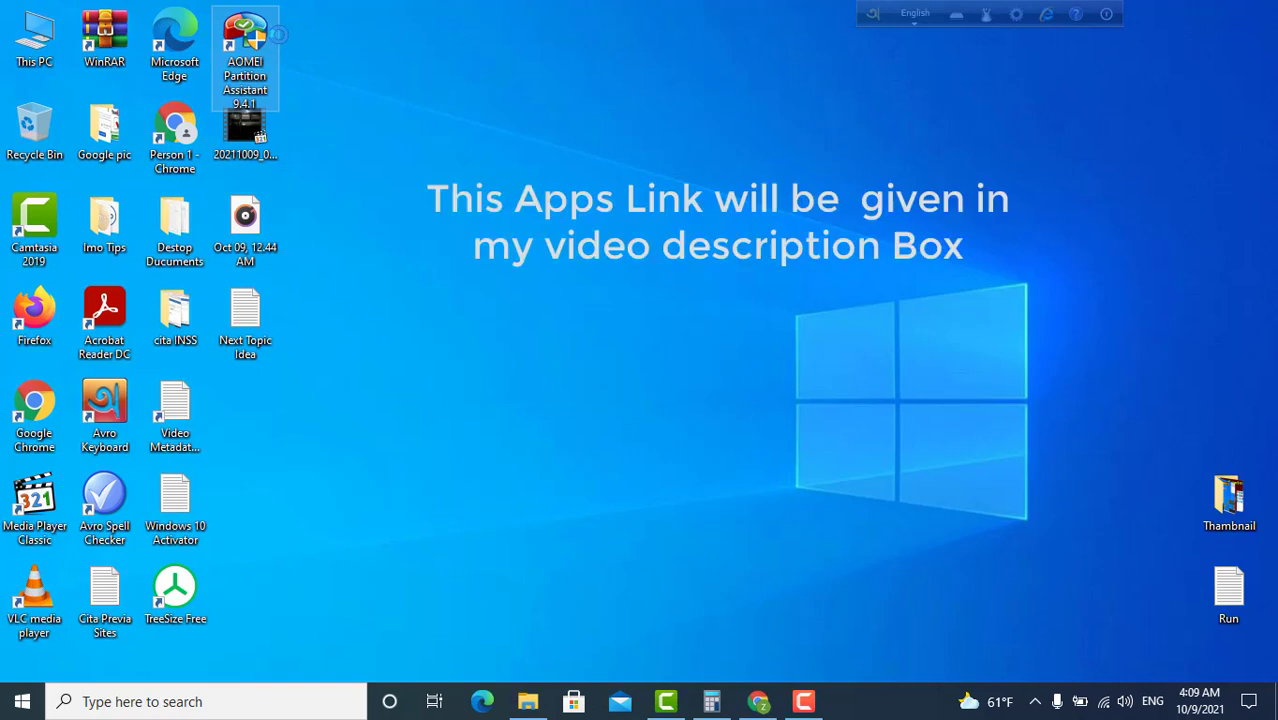
Step: Launch AOMEI Partition Assistant and merge the 62.00GB unallocated space on Disk 0 into partition C:
{"action": "right_click", "coordinate": [268, 32]}
{"action": "left_click", "coordinate": [314, 44]}
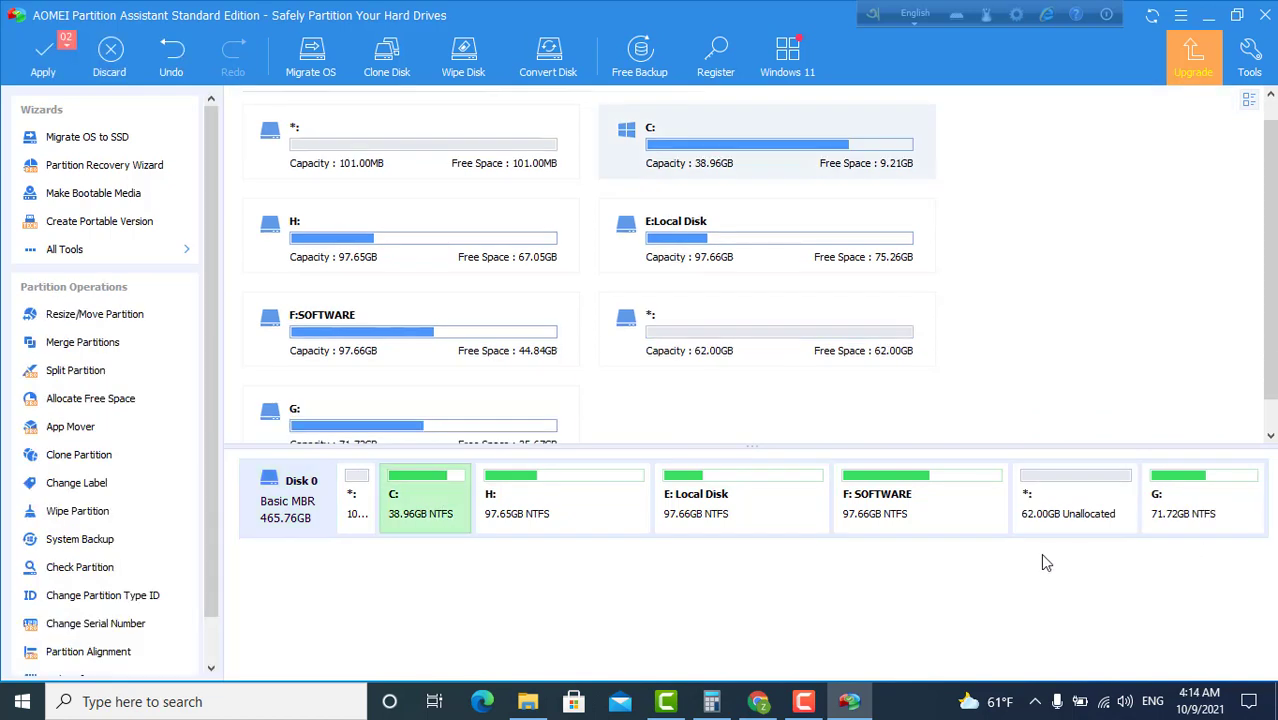
{"action": "right_click", "coordinate": [406, 508]}
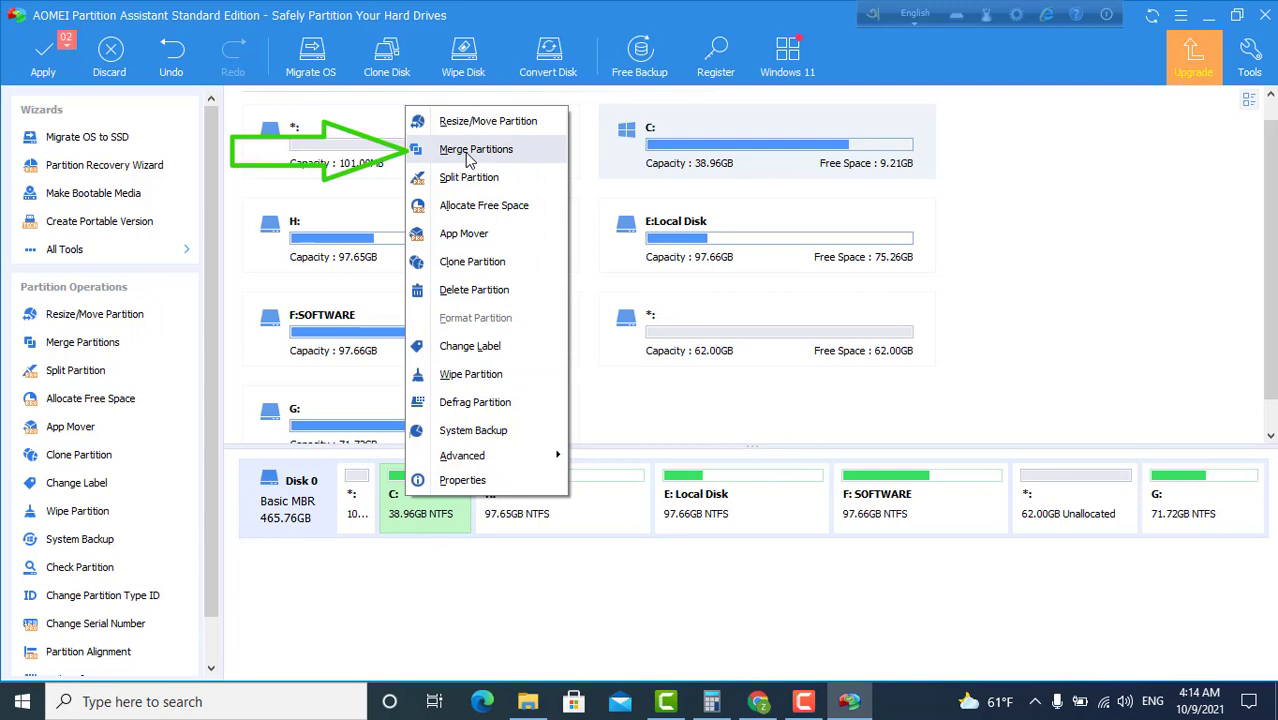
{"action": "left_click", "coordinate": [469, 155]}
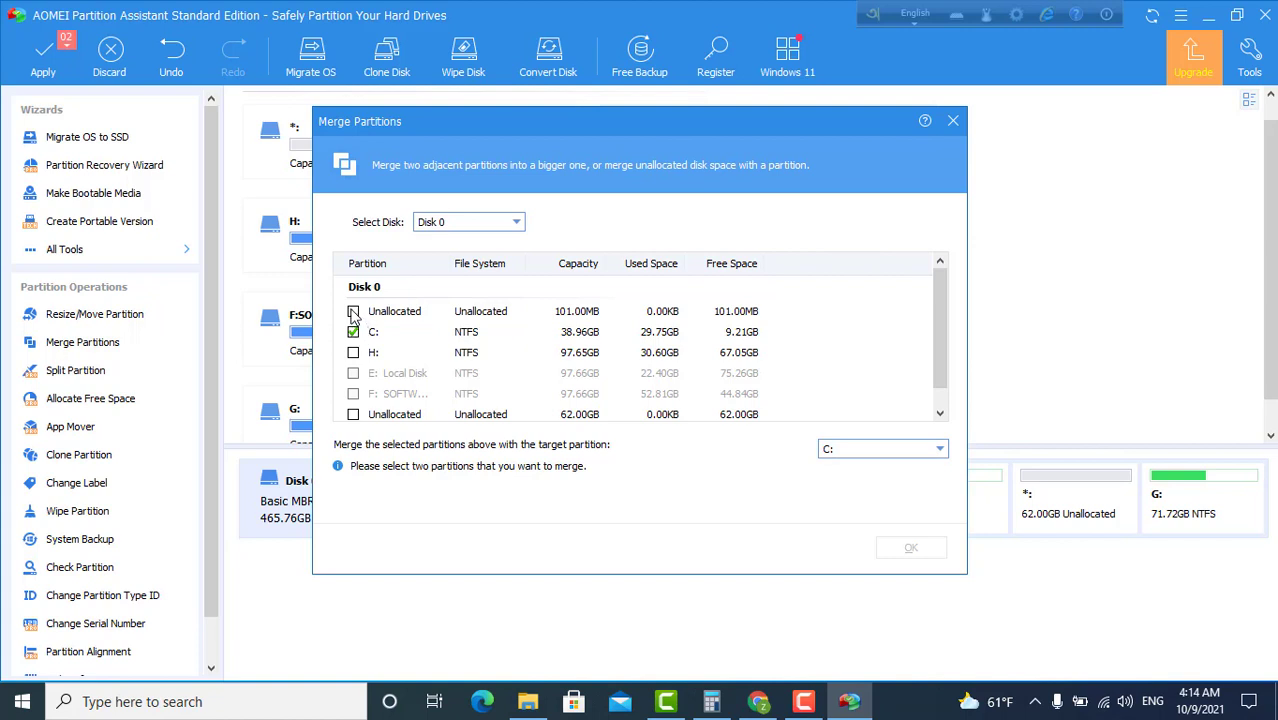
{"action": "scroll", "coordinate": [428, 398], "scroll_direction": "down", "scroll_amount": 1}
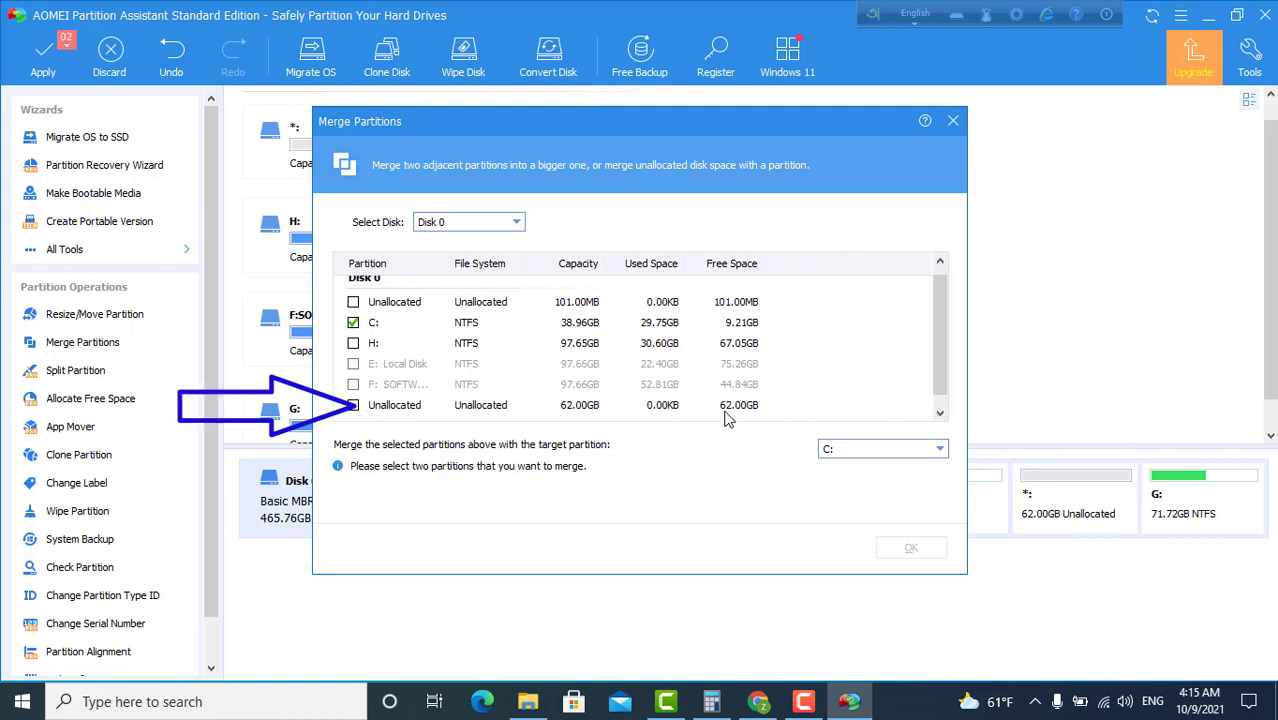
{"action": "left_click", "coordinate": [354, 405]}
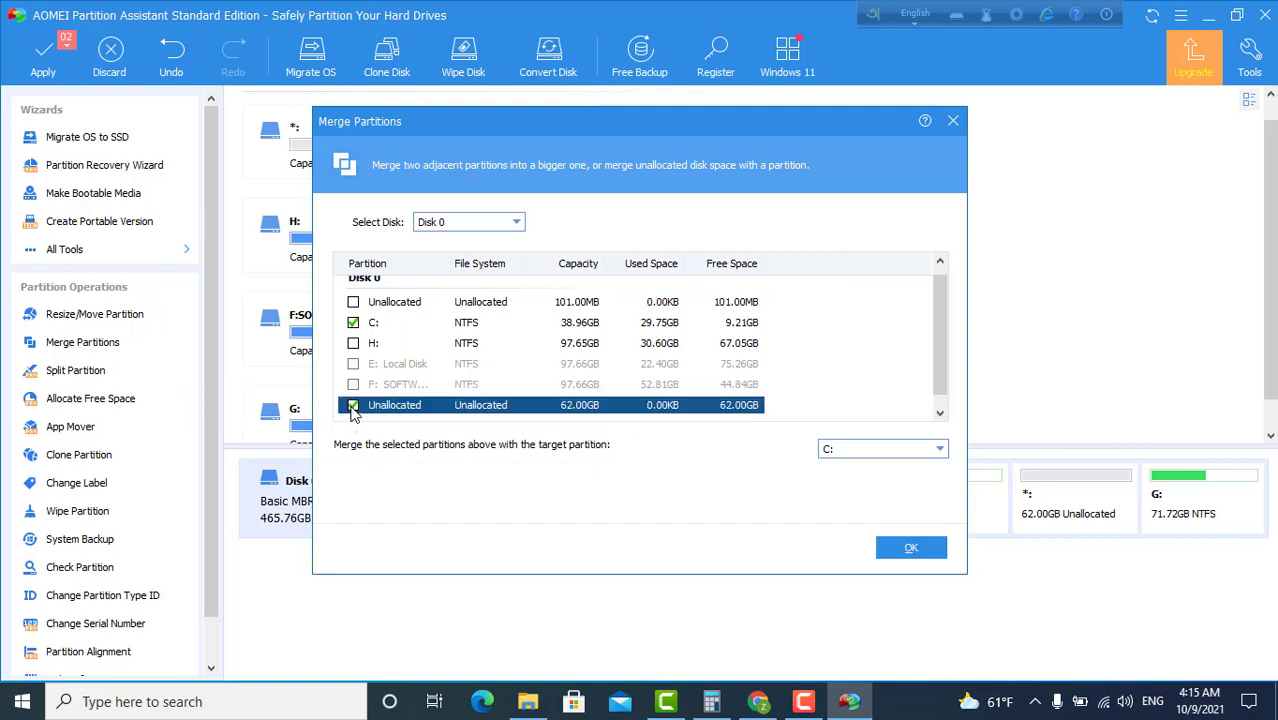
{"action": "left_click", "coordinate": [921, 556]}
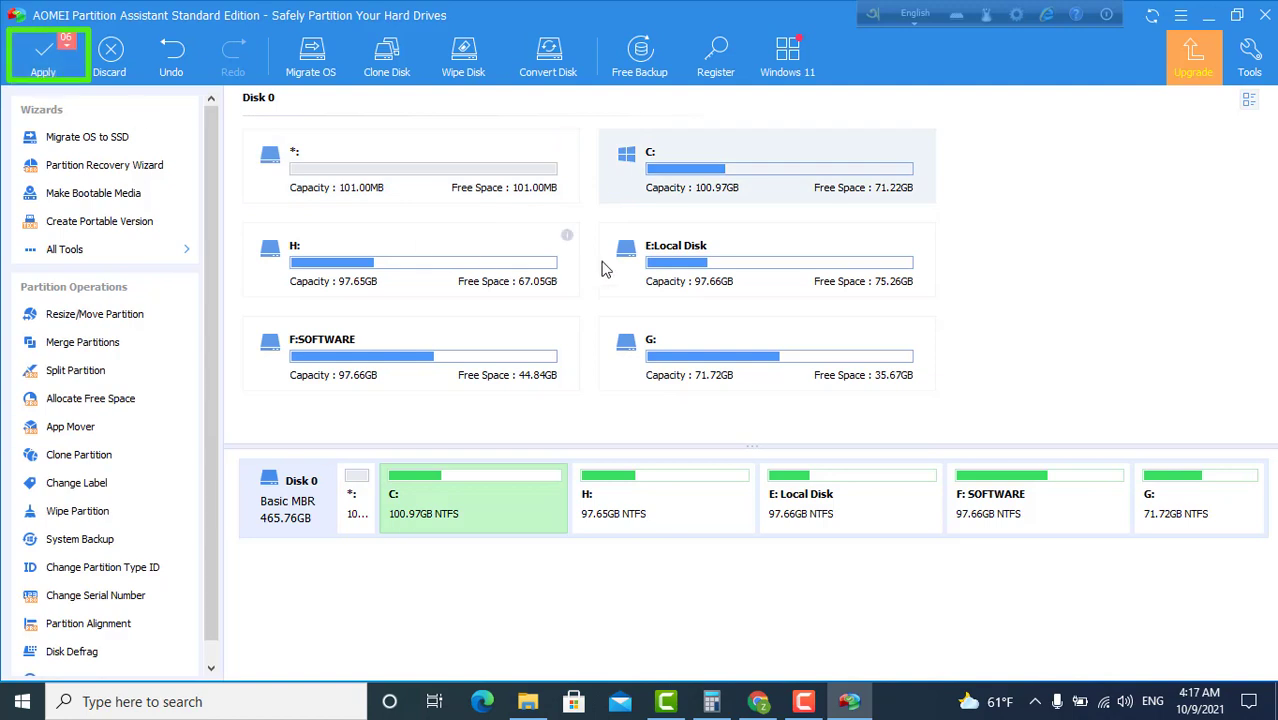
Step: Apply the pending operations with partition checking before execution enabled, confirm the start, and acknowledge the completion
{"action": "left_click", "coordinate": [42, 58]}
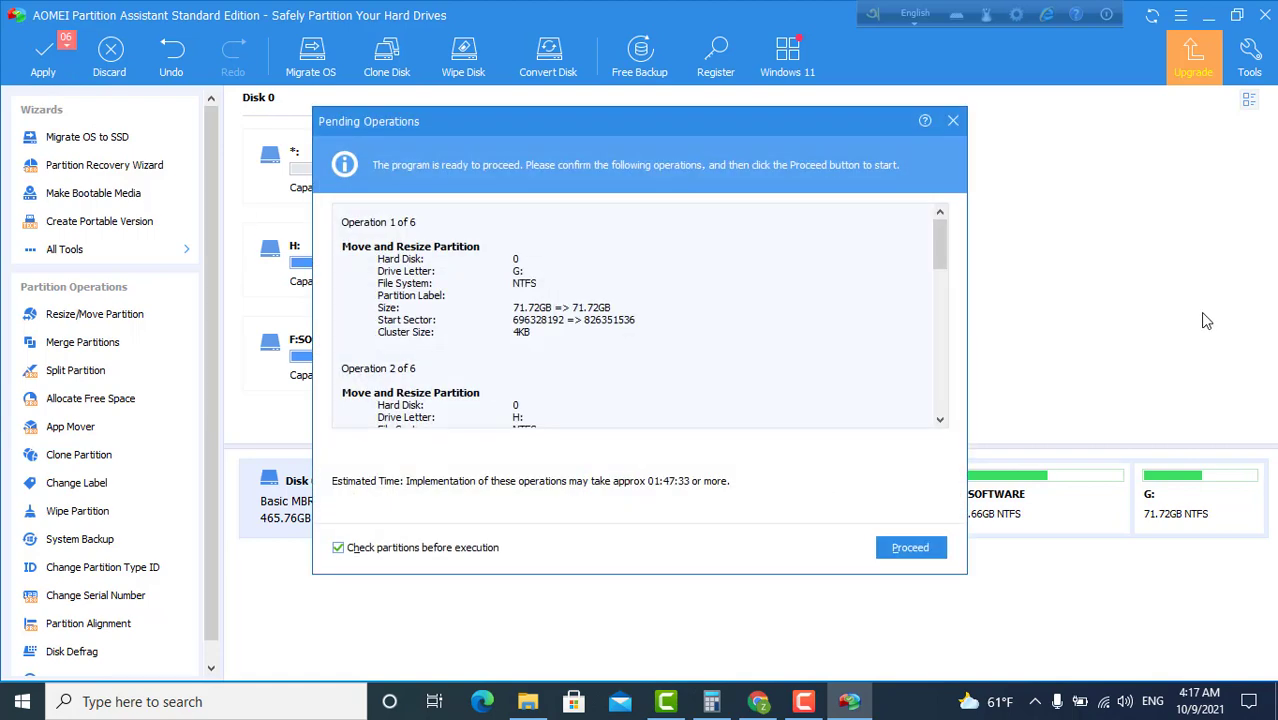
{"action": "left_click", "coordinate": [910, 547]}
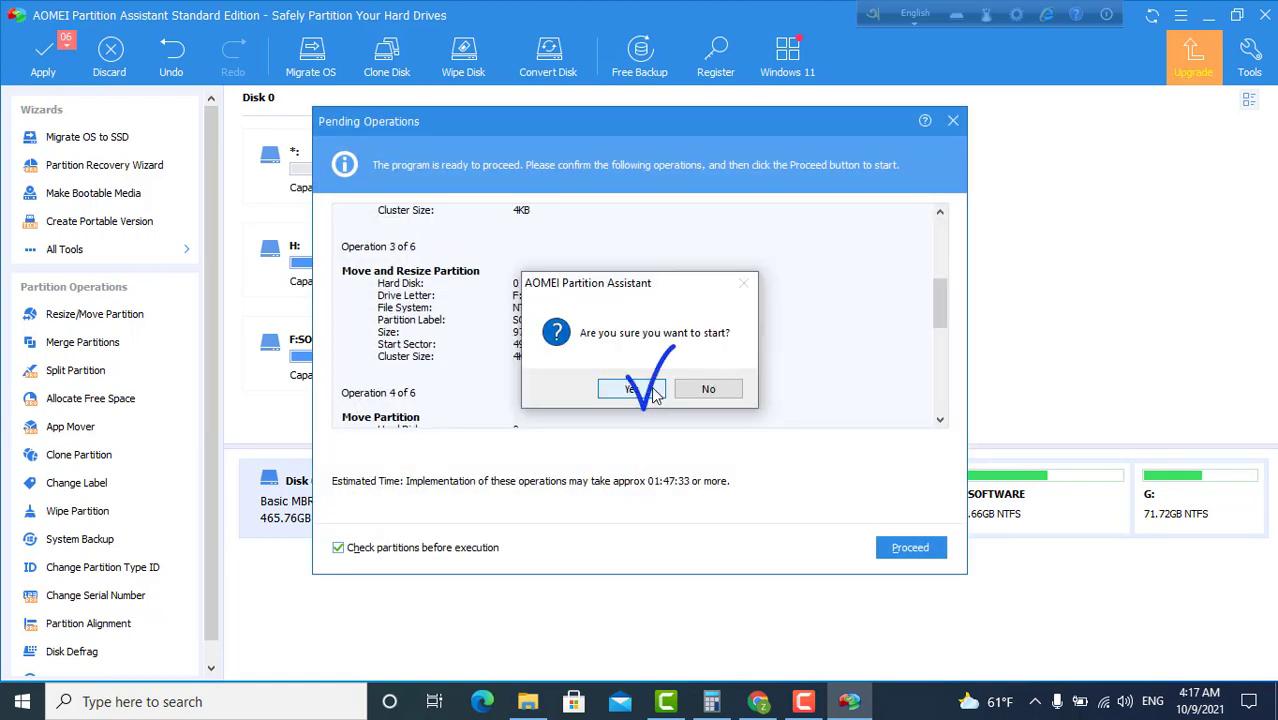
{"action": "left_click", "coordinate": [652, 392]}
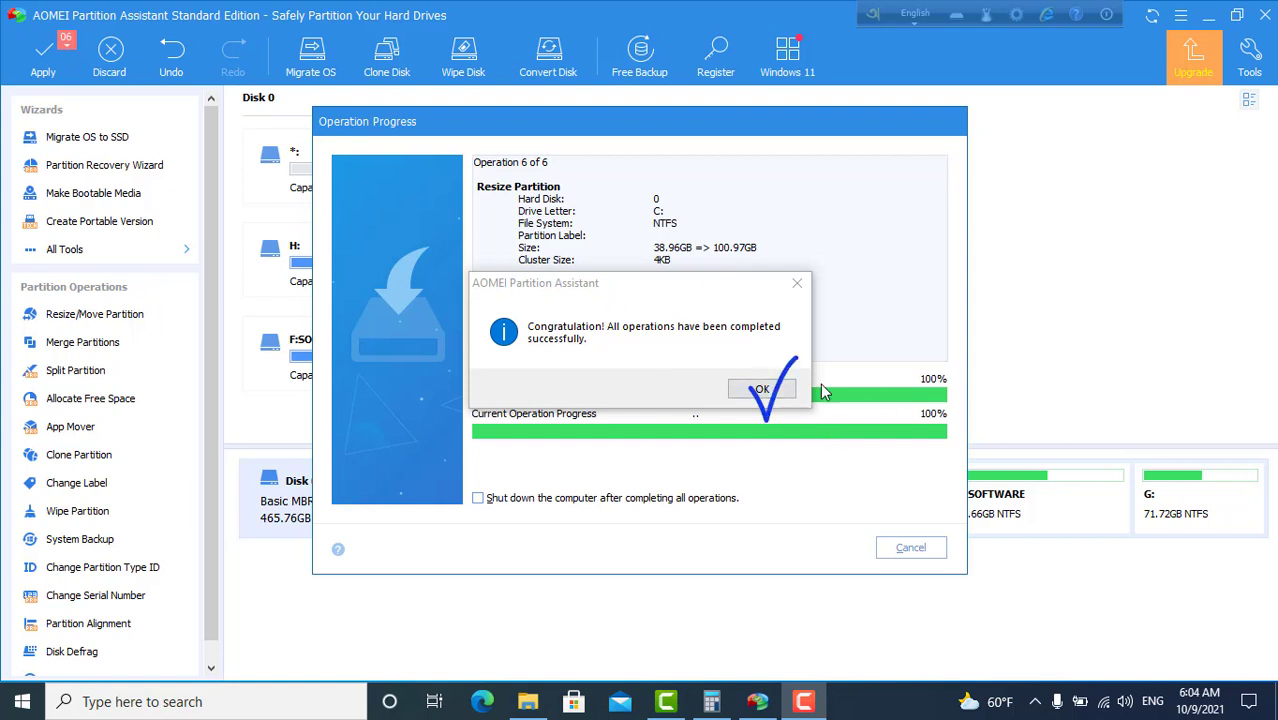
{"action": "left_click", "coordinate": [760, 389]}
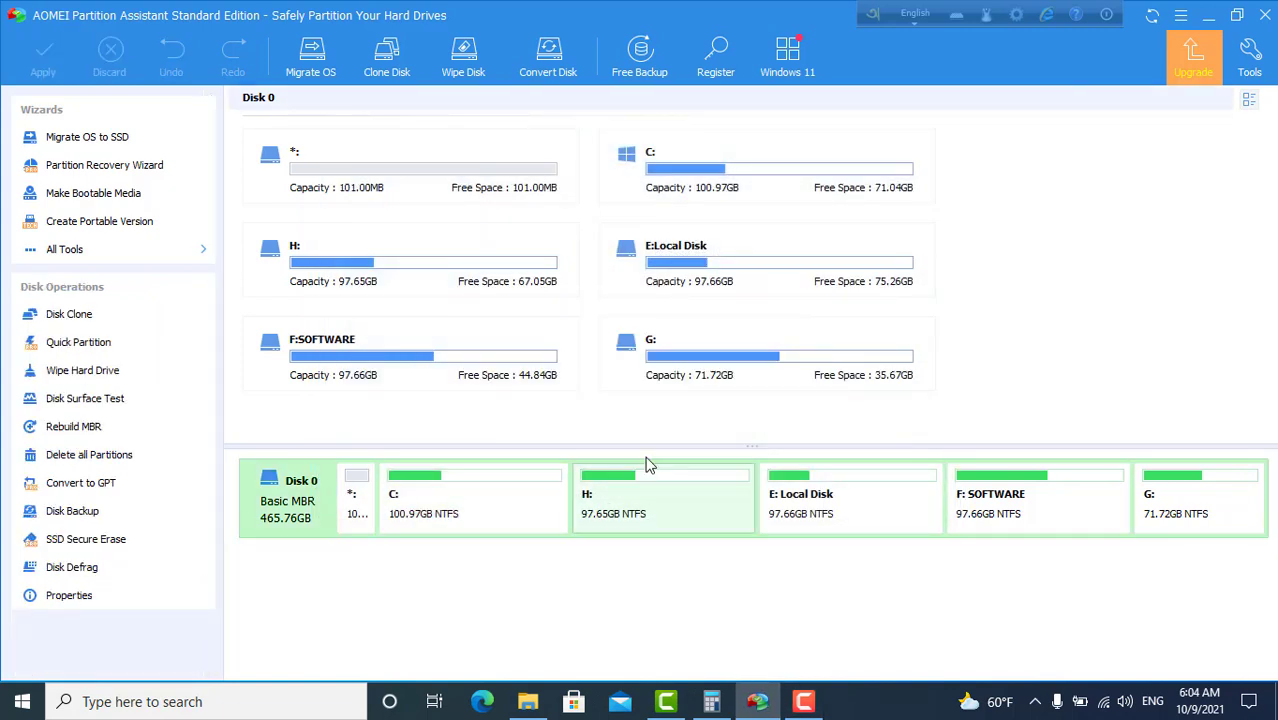
Step: Review the partition layout in AOMEI Partition Assistant once more, minimize it and refresh the desktop
{"action": "left_click", "coordinate": [1208, 15]}
{"action": "right_click", "coordinate": [595, 229]}
{"action": "left_click", "coordinate": [643, 282]}
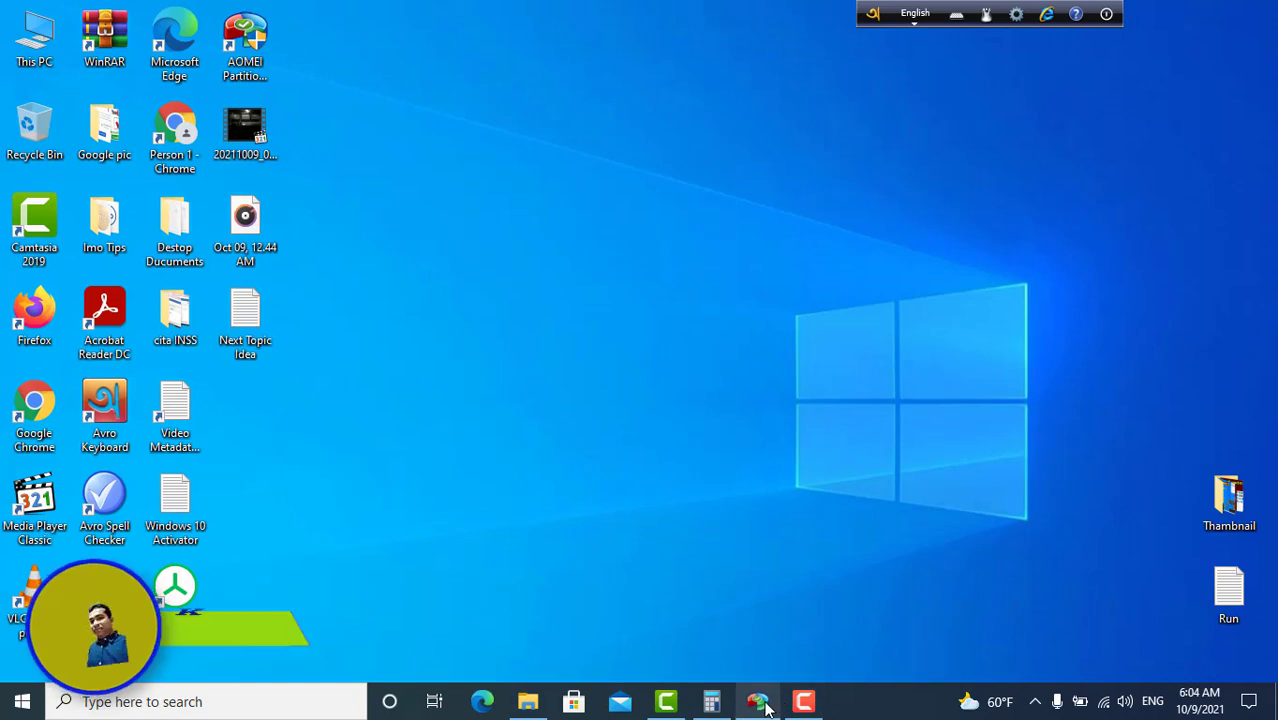
{"action": "left_click", "coordinate": [797, 703]}
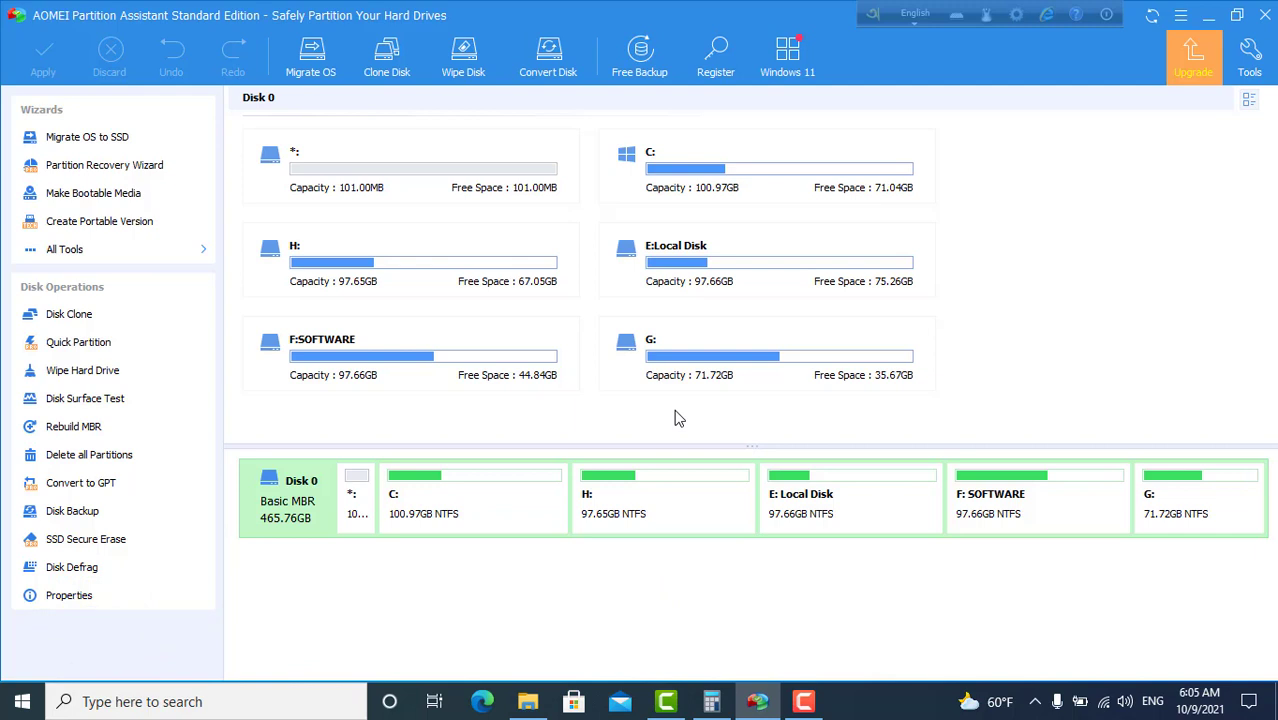
{"action": "left_click", "coordinate": [1213, 20]}
{"action": "right_click", "coordinate": [555, 188]}
{"action": "left_click", "coordinate": [620, 241]}
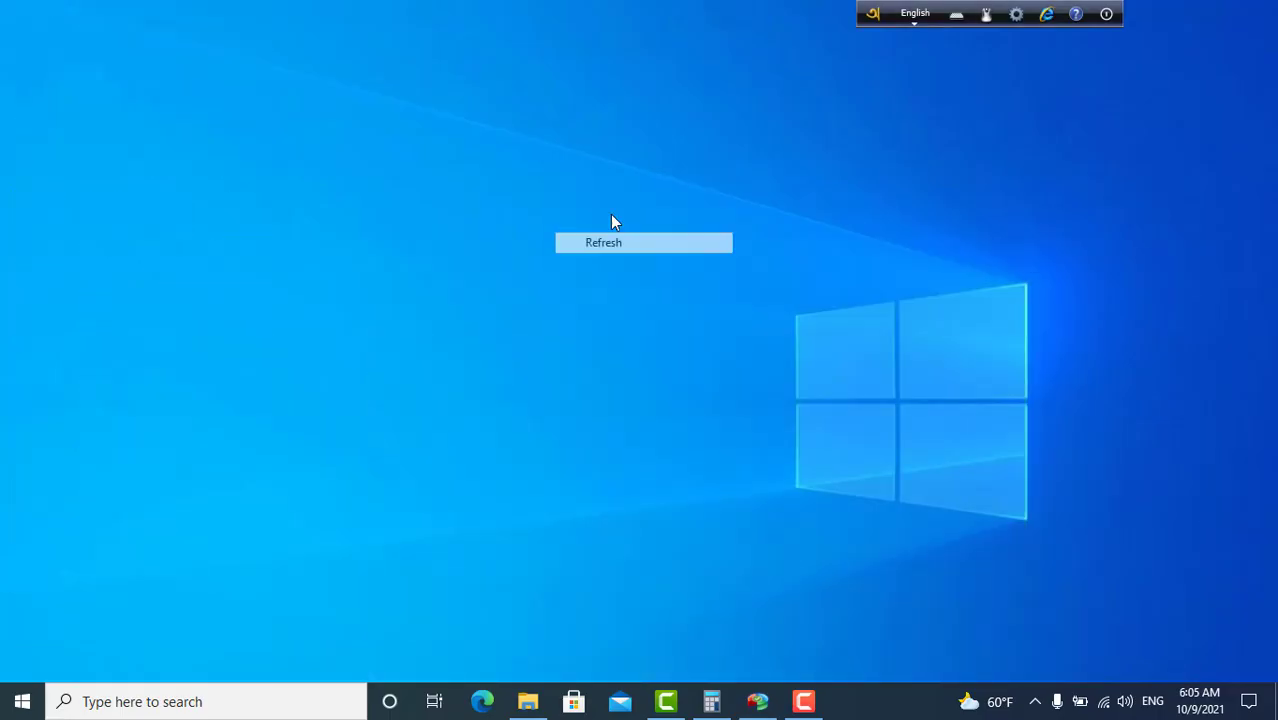
{"action": "right_click", "coordinate": [578, 150]}
{"action": "left_click", "coordinate": [633, 212]}
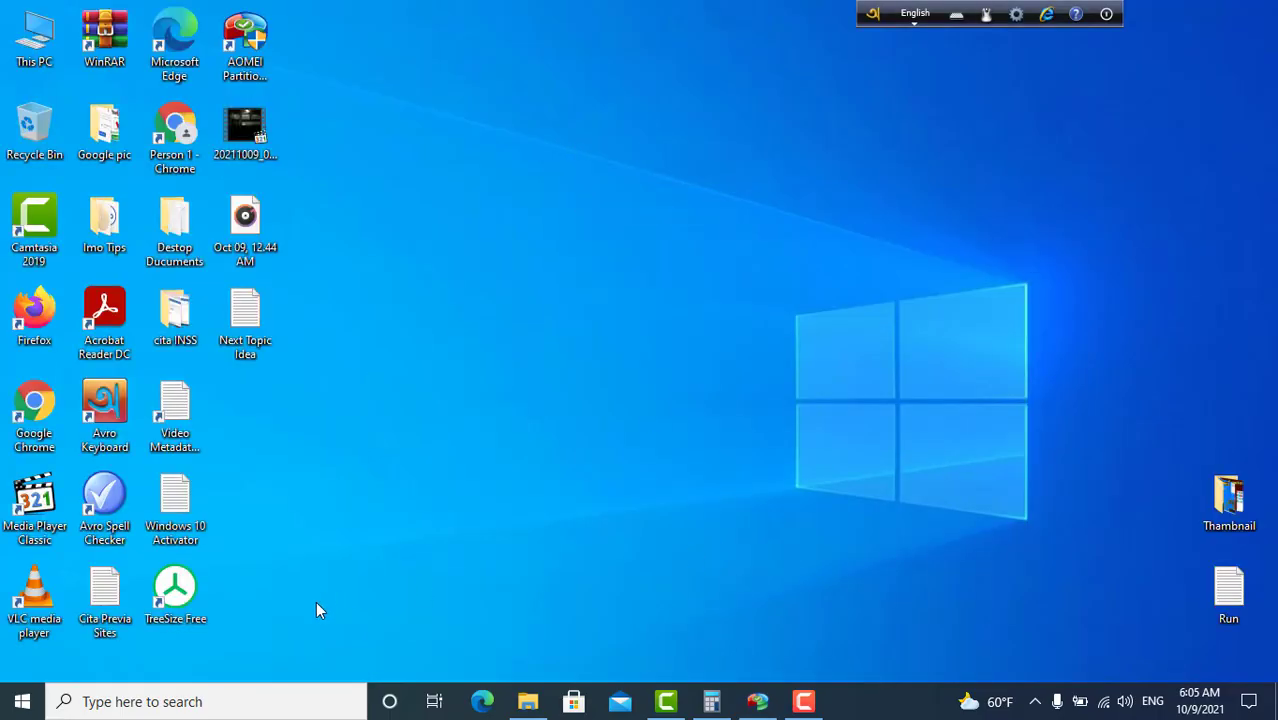
Step: Open This PC in a maximized window and check the size of drive C:
{"action": "right_click", "coordinate": [33, 56]}
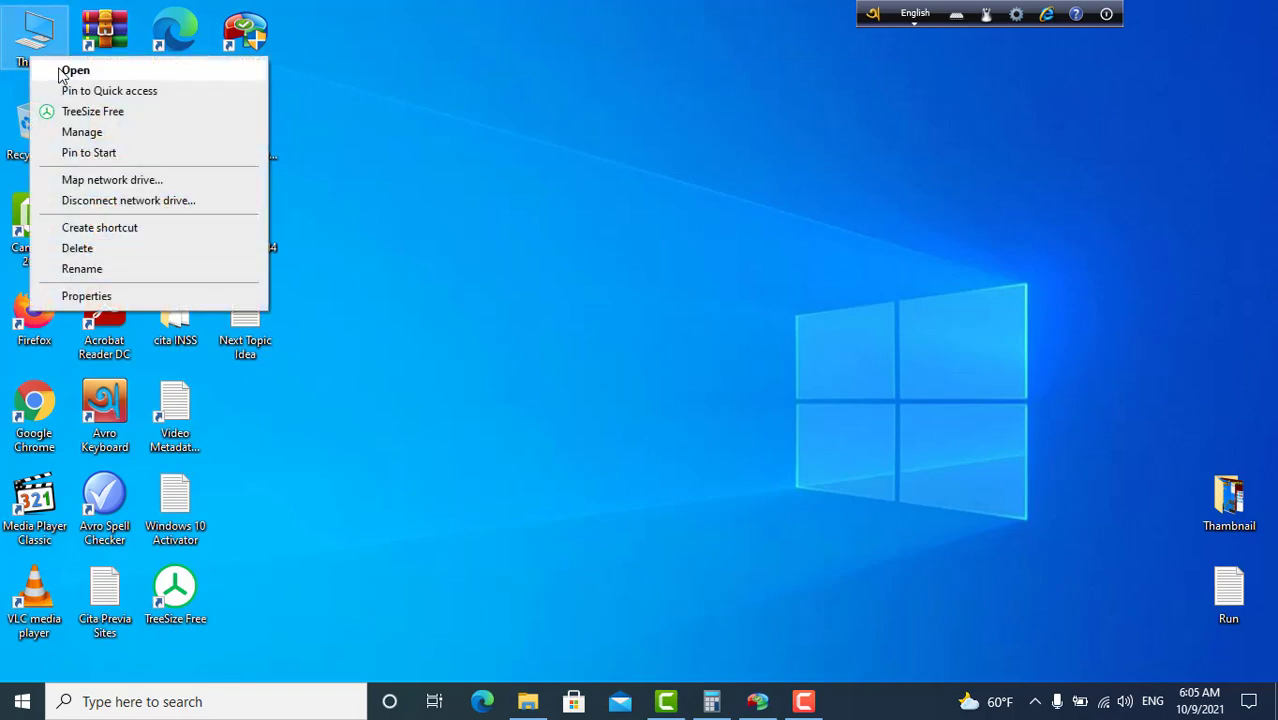
{"action": "left_click", "coordinate": [70, 71]}
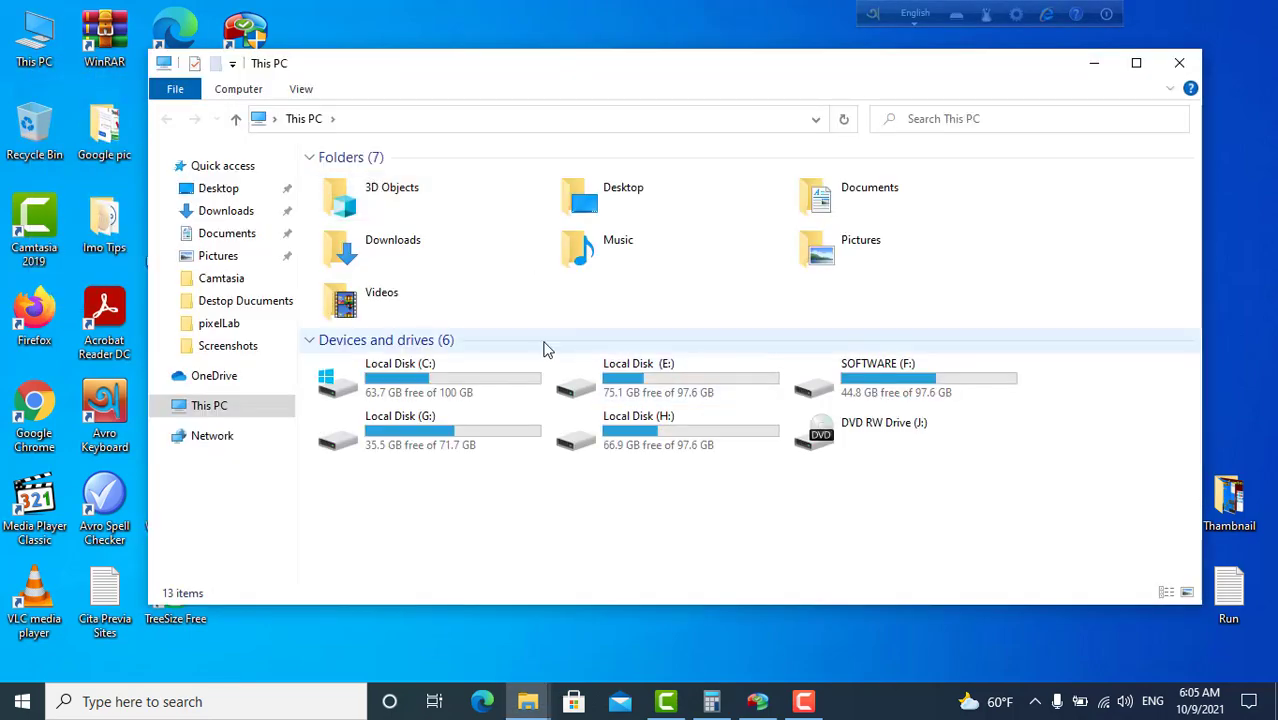
{"action": "left_click", "coordinate": [1136, 62]}
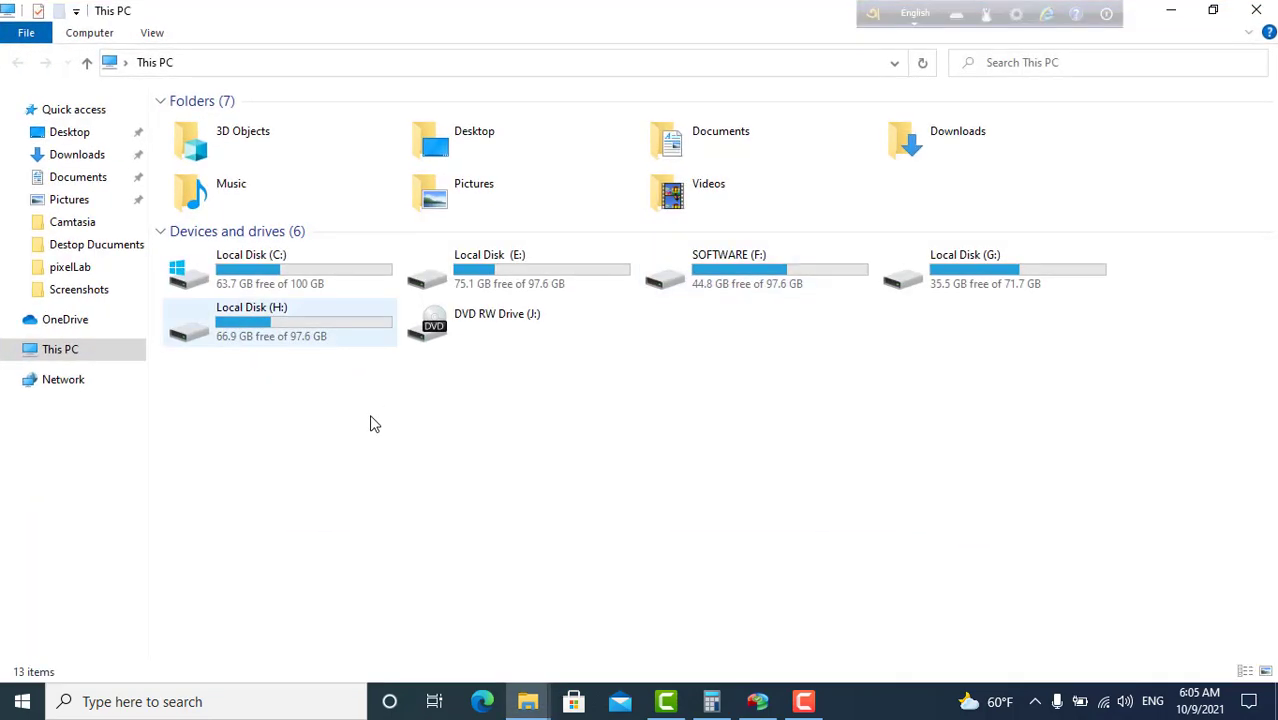